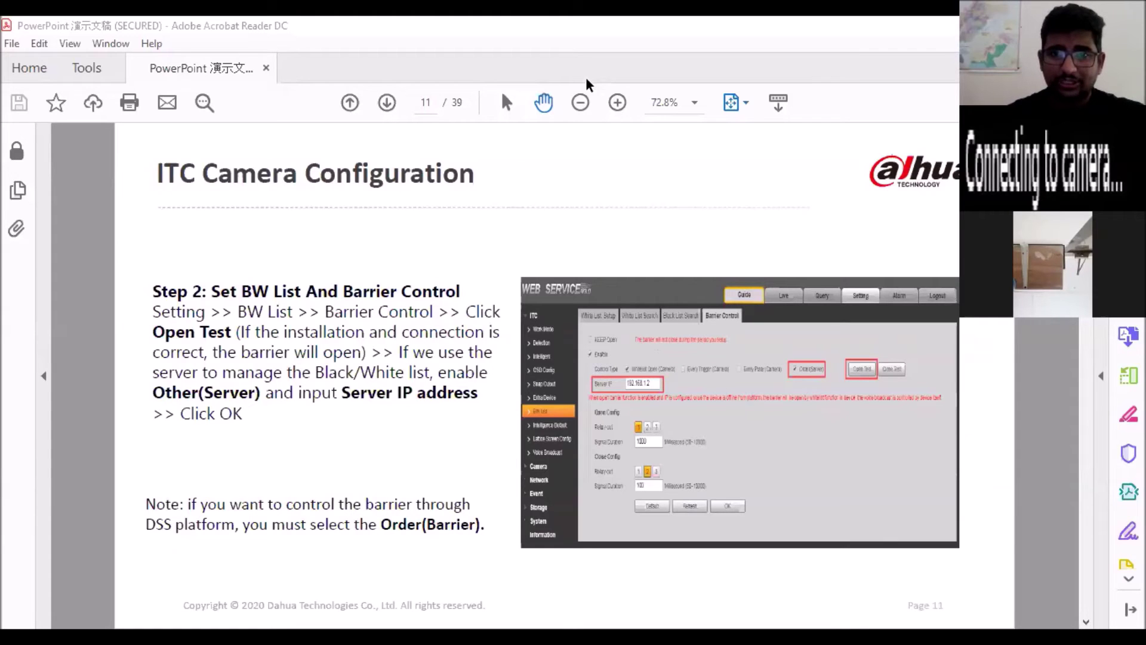
Zoom slide 11 to 125% and pan to the Web Service barrier control screenshot
left_click(616, 103)
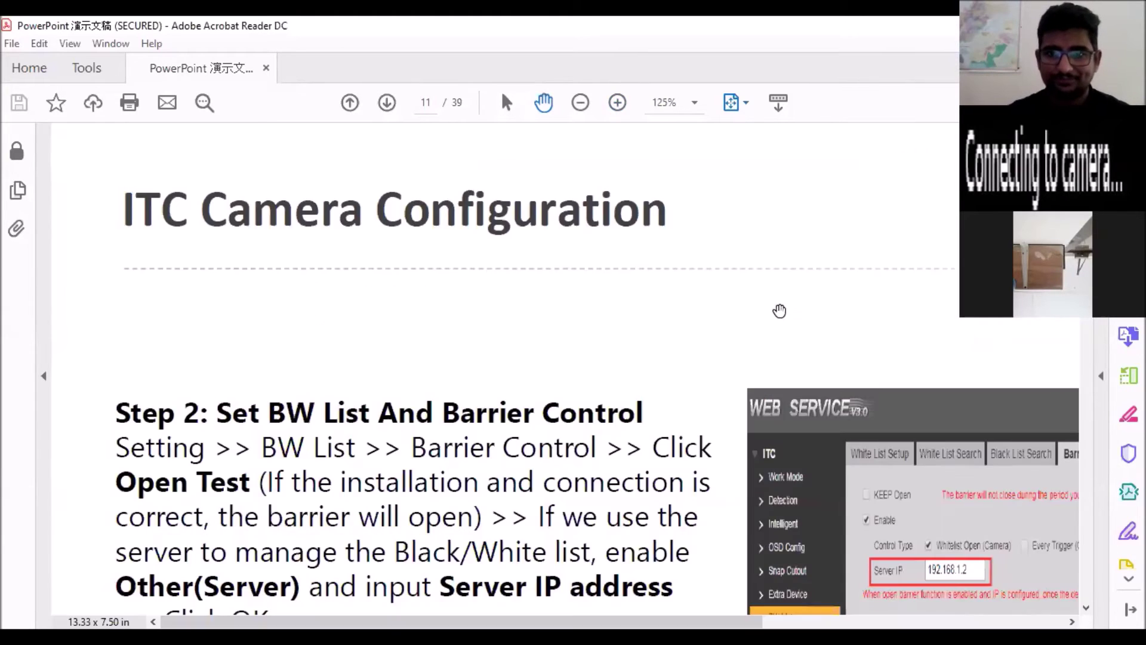
left_click_drag(438, 263, 246, 163)
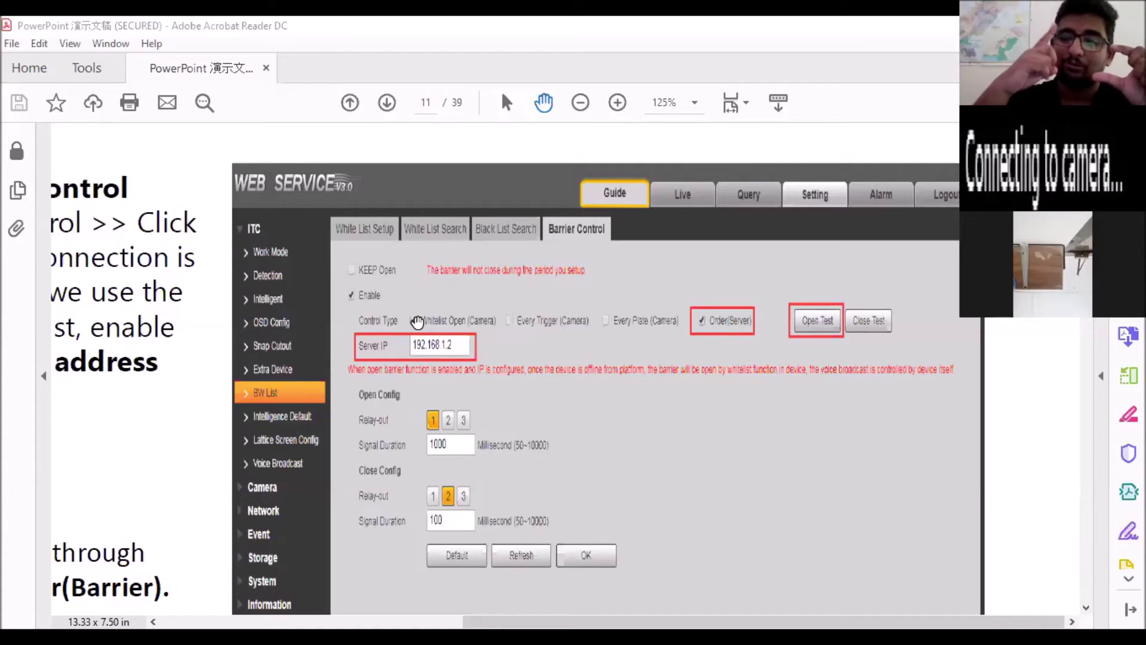
Tick Whitelist Open (Camera), zoom the slide back out, and start adding a device in DSS Express
left_click(414, 321)
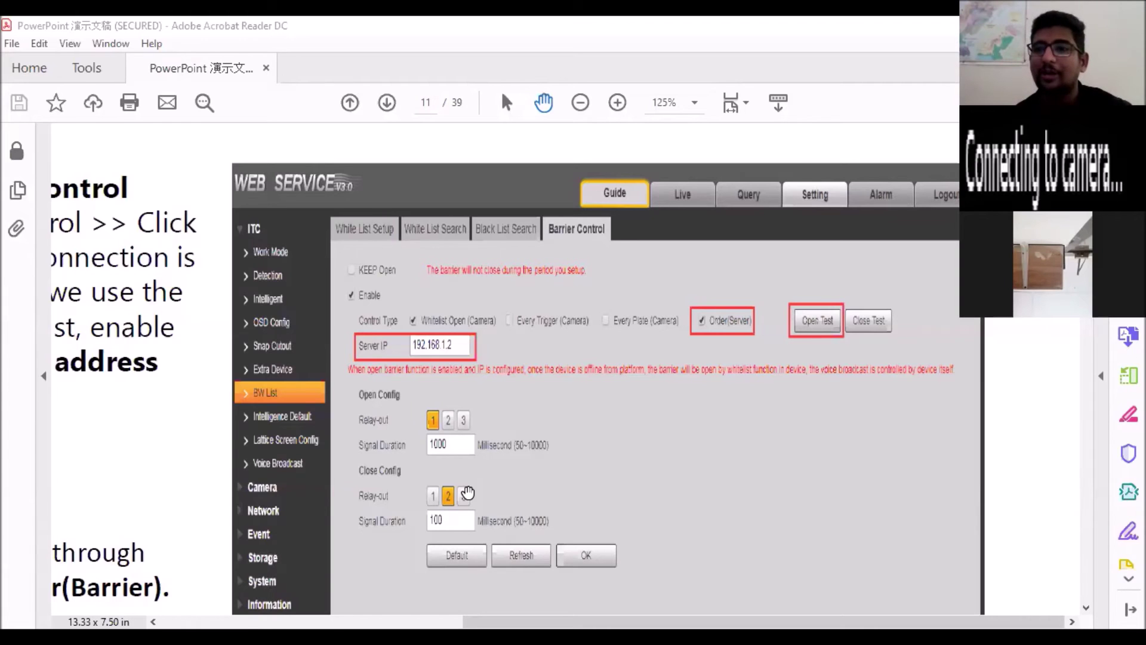
left_click(574, 108)
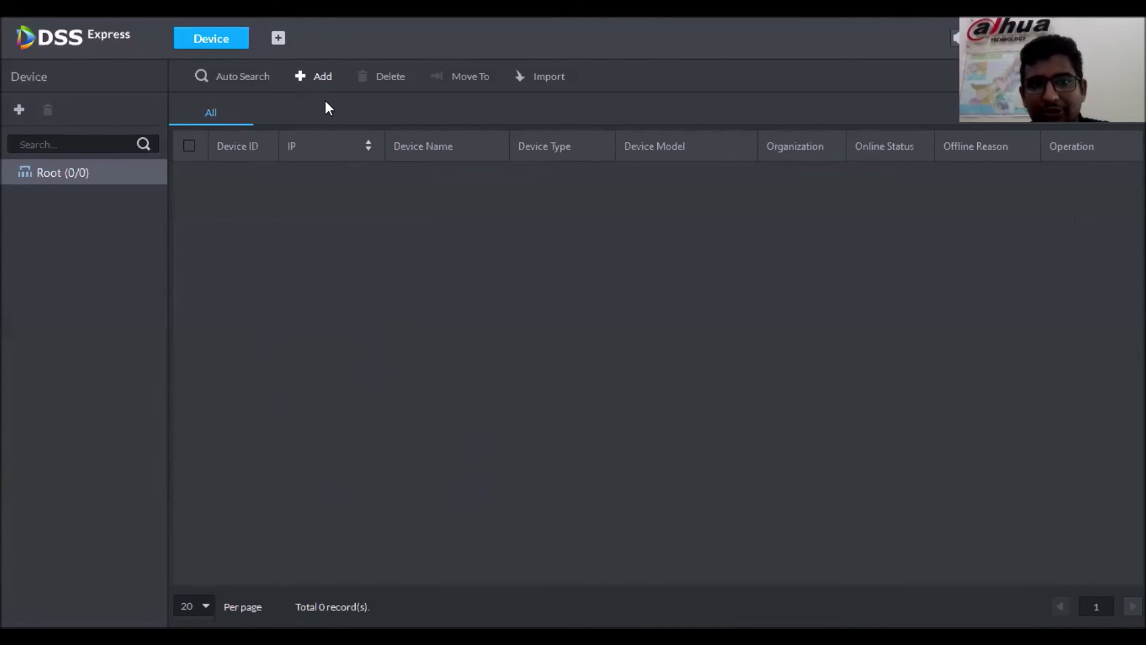
left_click(315, 76)
Add a device named ANPR at 192.168.1.108 with its password and device category ANPR
type("ANPR")
key("Tab")
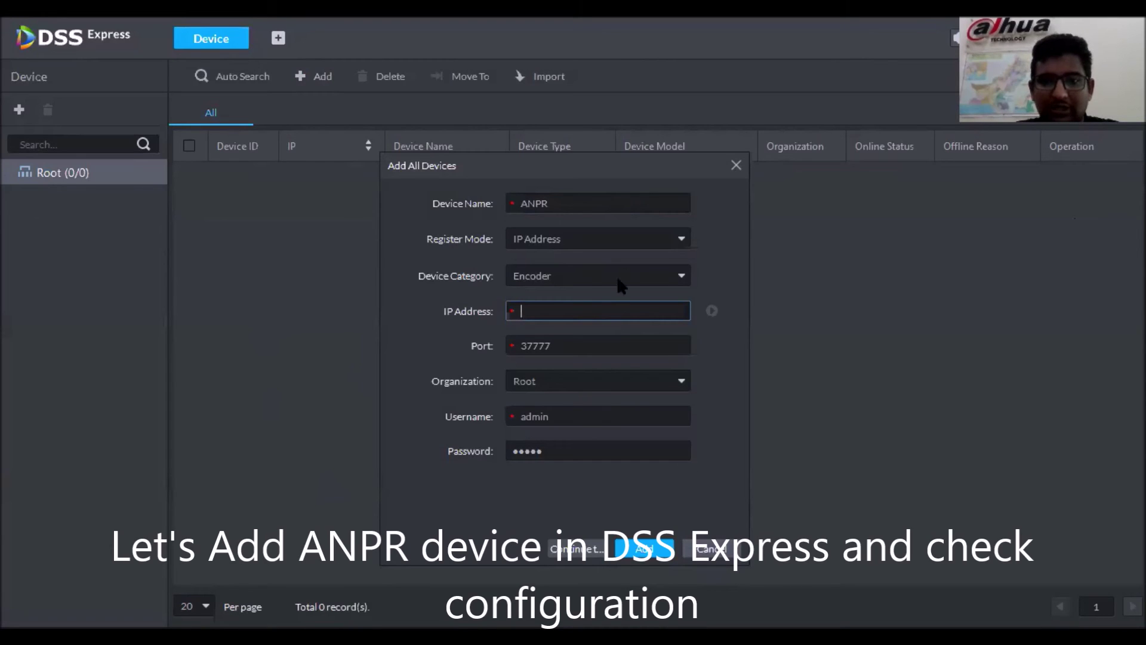
type("192.16")
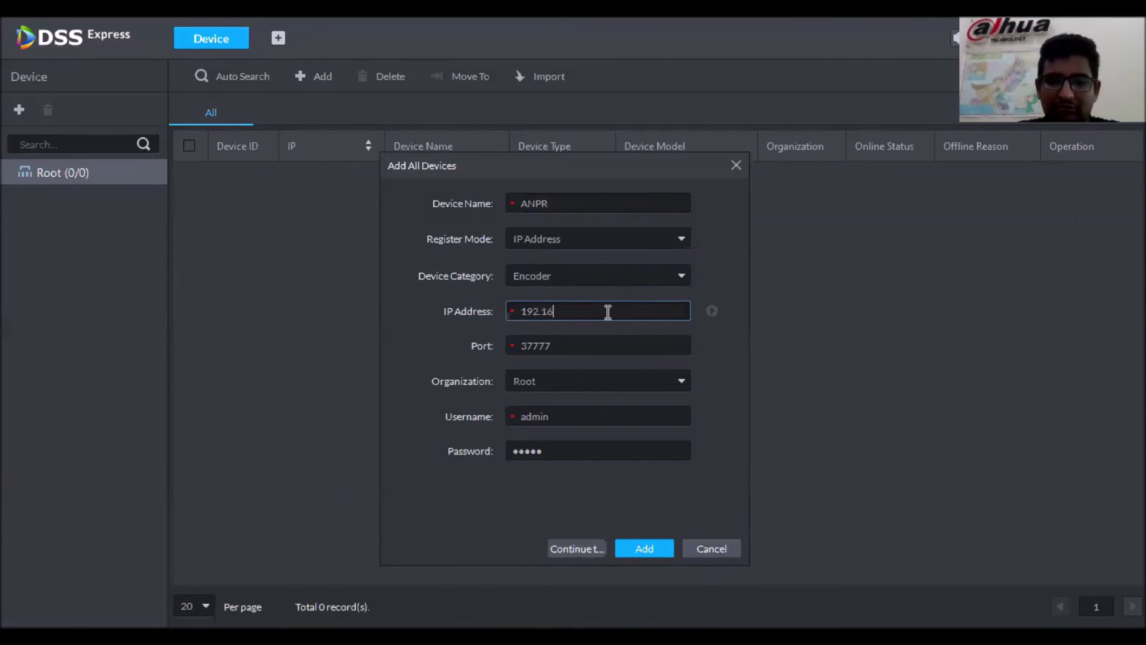
type("8.1.108")
key("Tab")
key("Tab")
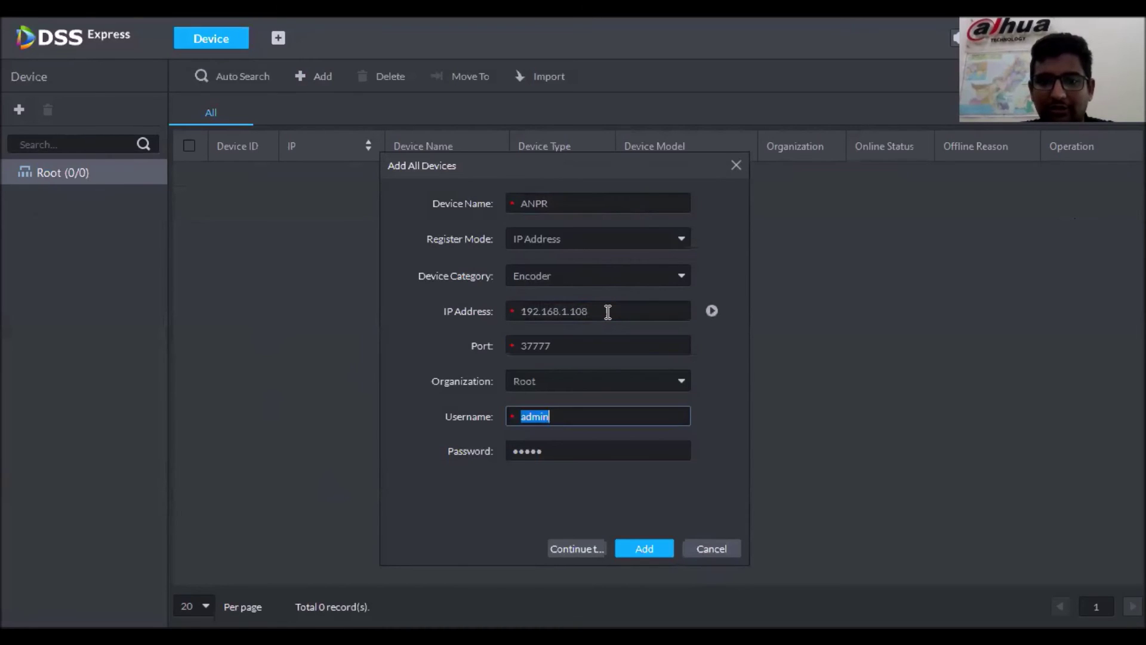
key("Tab")
type("adm")
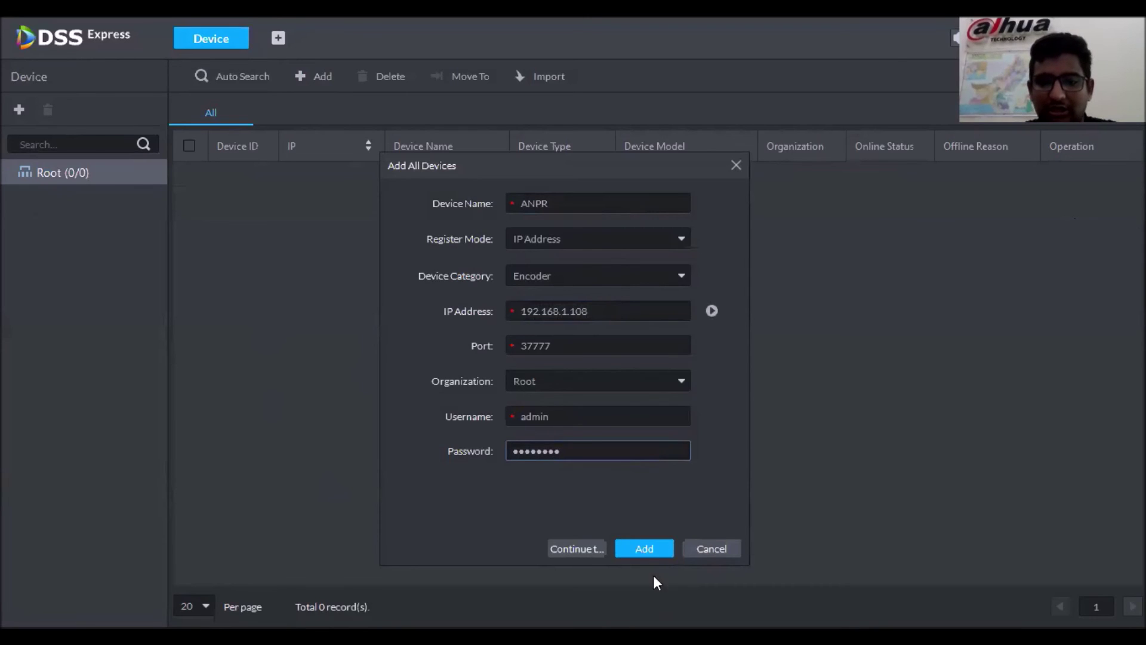
left_click(675, 282)
left_click(597, 343)
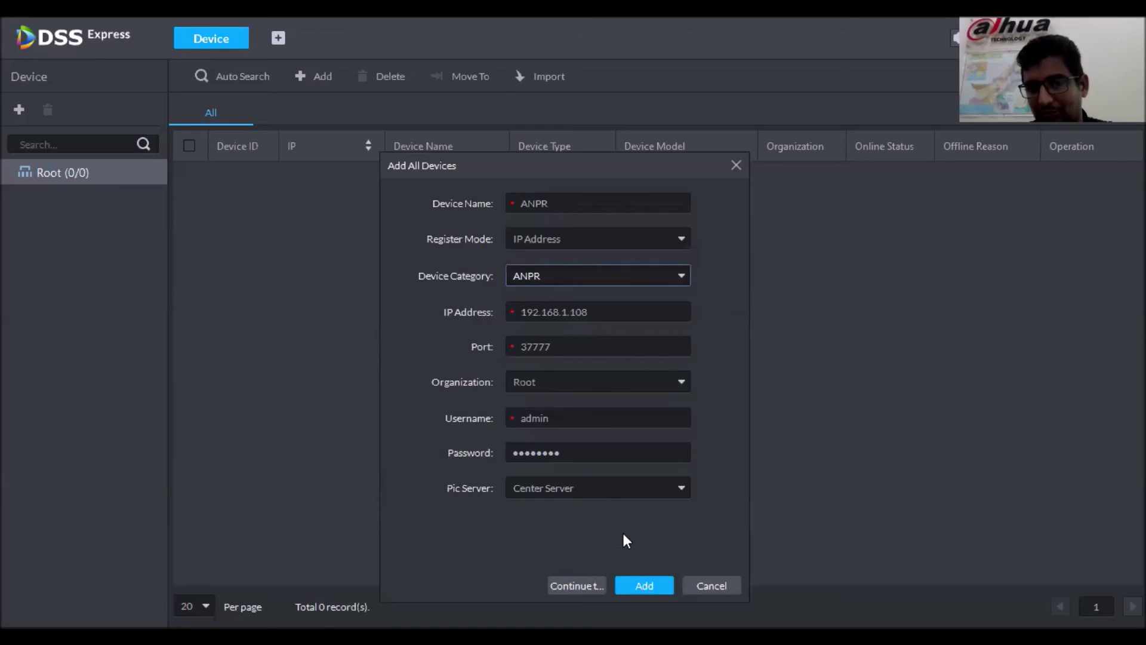
left_click(643, 584)
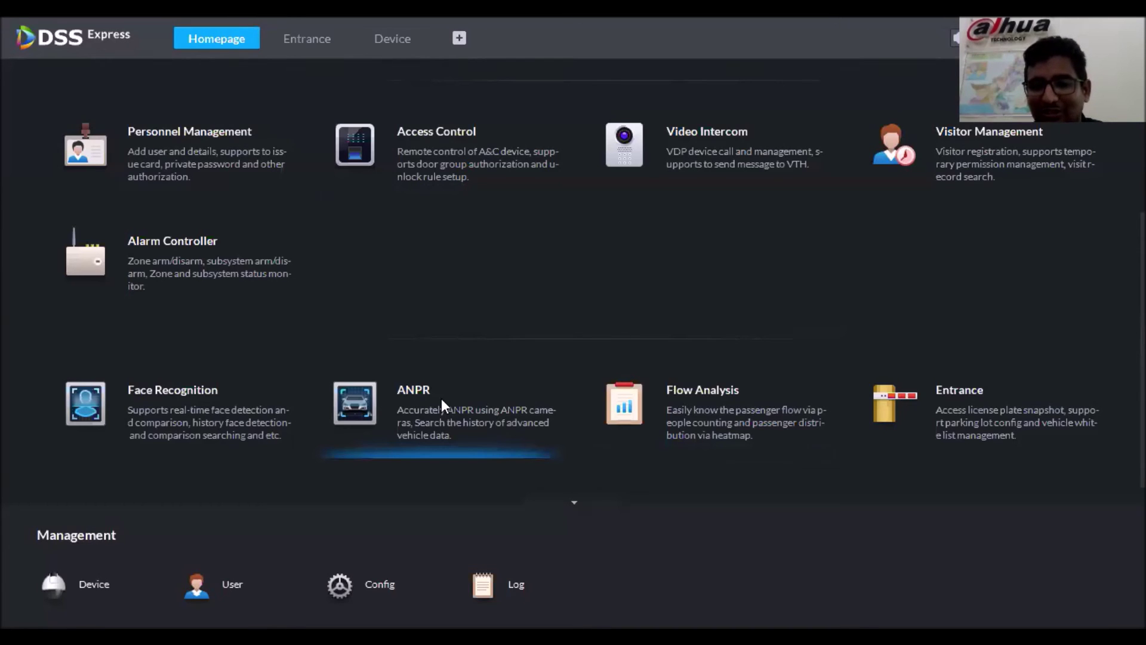
Open the ANPR module with Channel 1 as the location and start Channel 1 live video
left_click(442, 399)
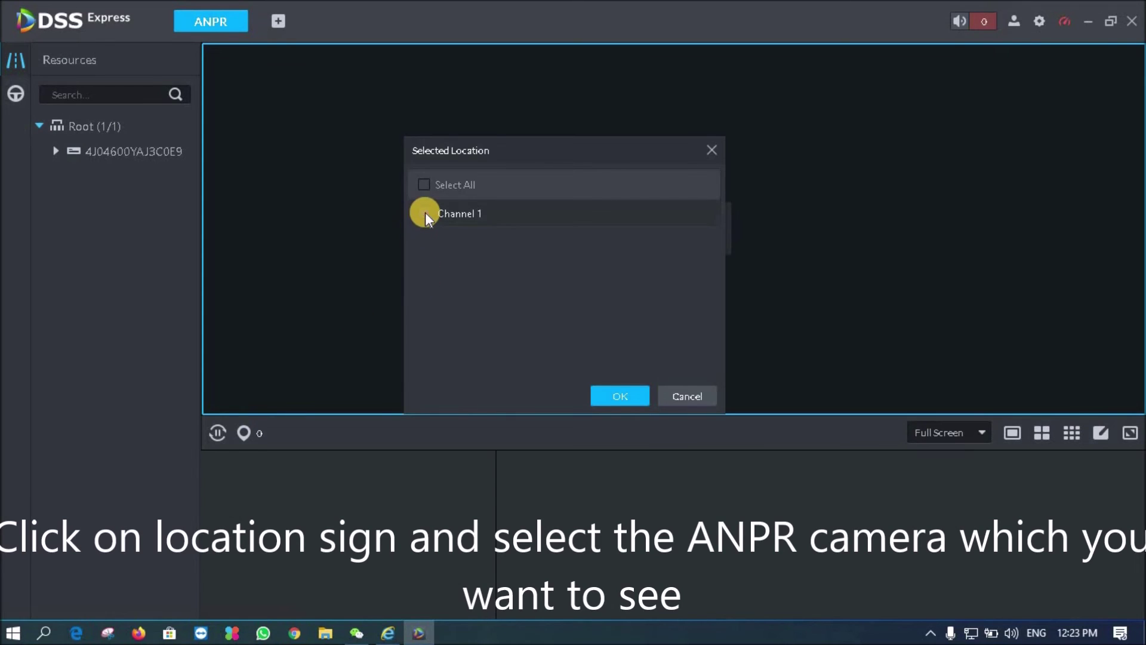
left_click(424, 213)
left_click(610, 391)
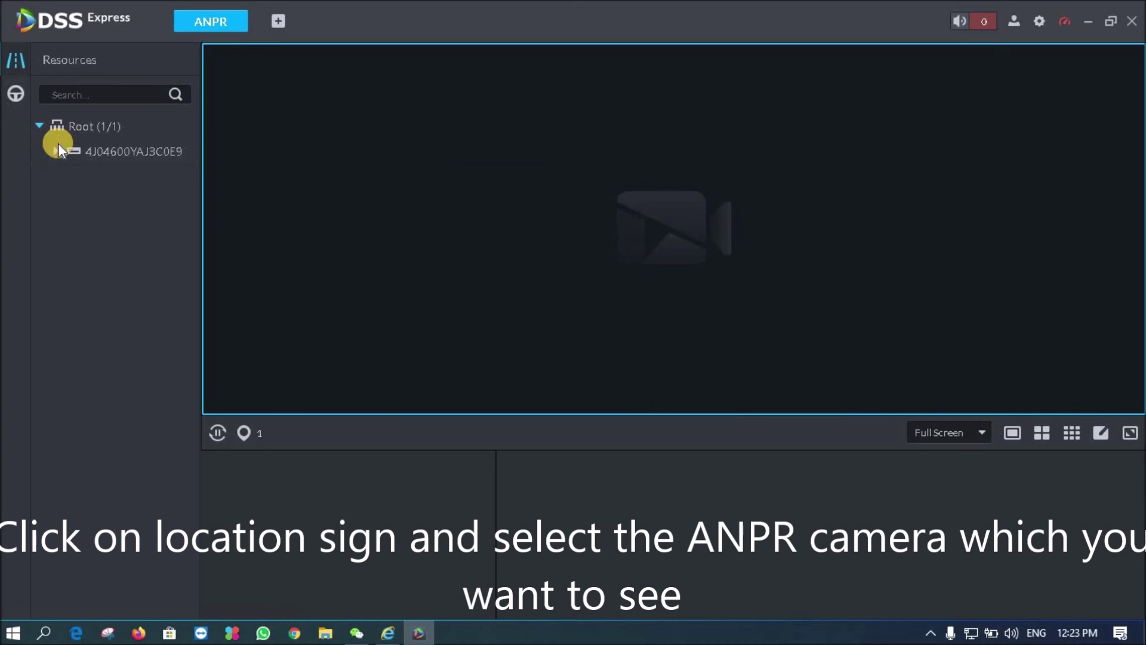
left_click(55, 150)
double_click(105, 177)
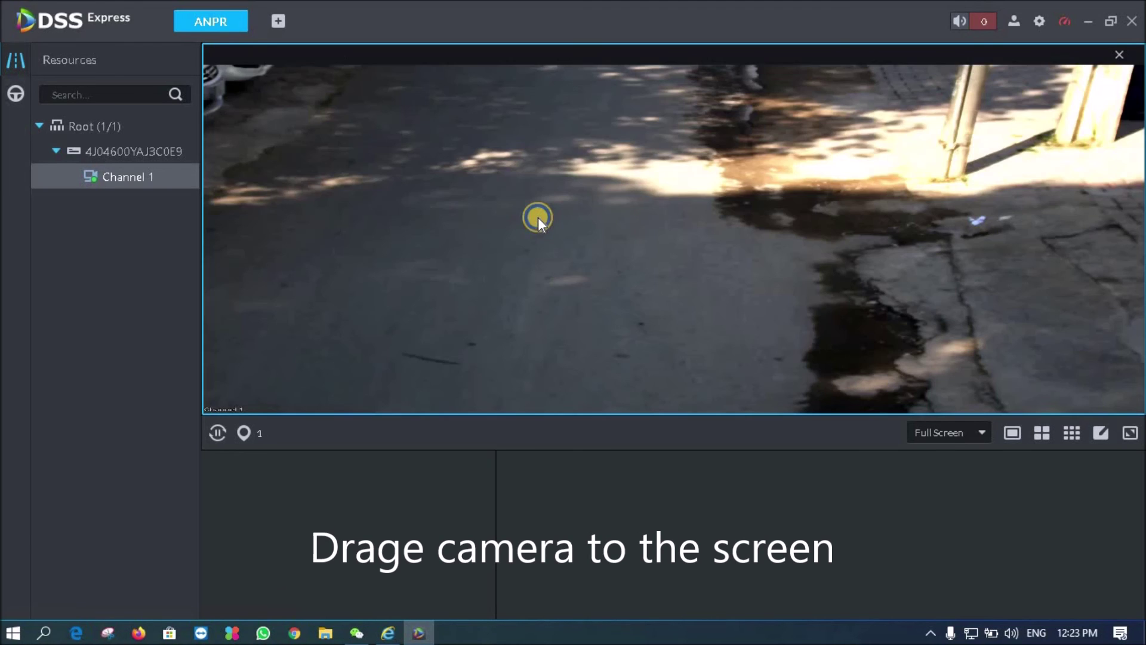
Check the live video's options, briefly view the camera web page, then return to DSS Express
right_click(539, 221)
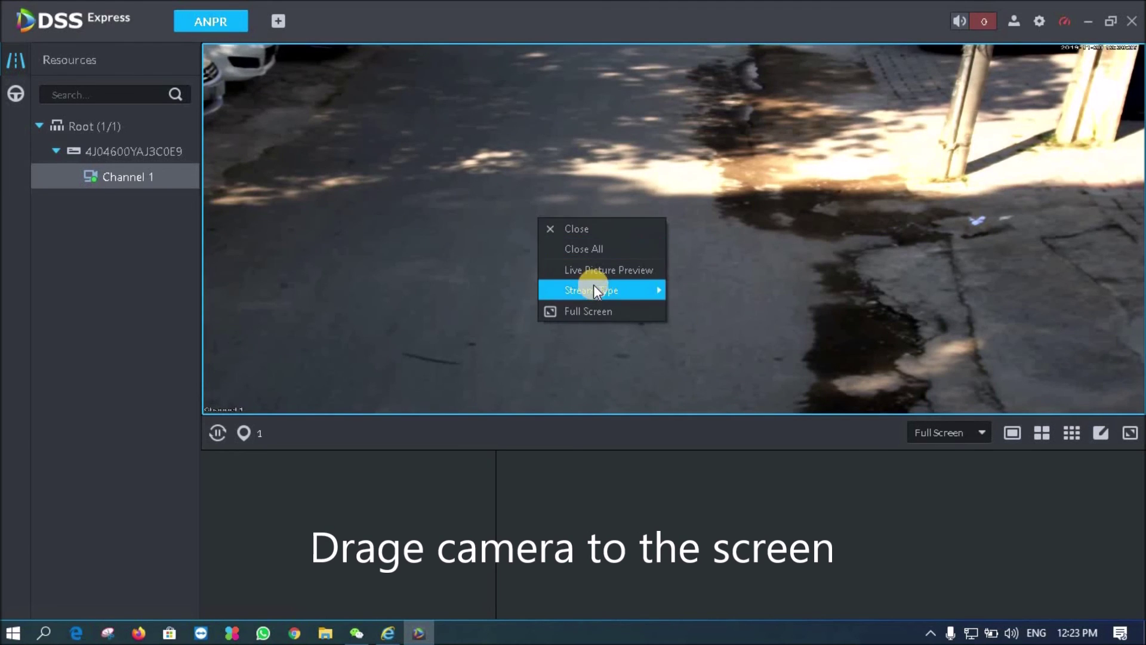
mouse_move(599, 290)
left_click(457, 188)
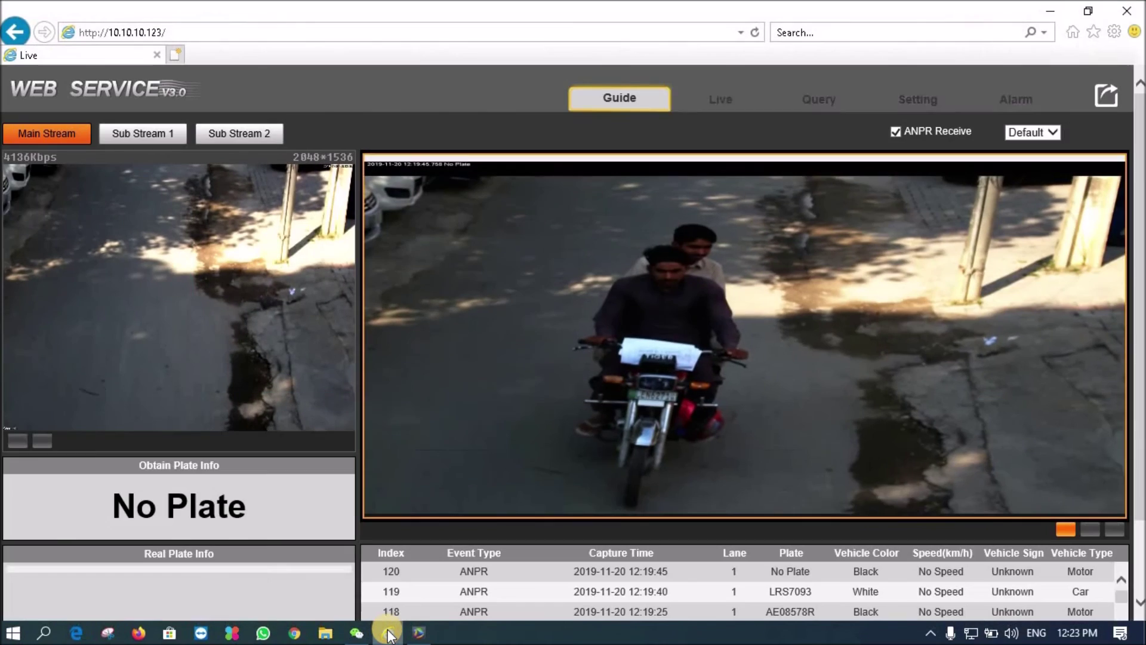
left_click(387, 630)
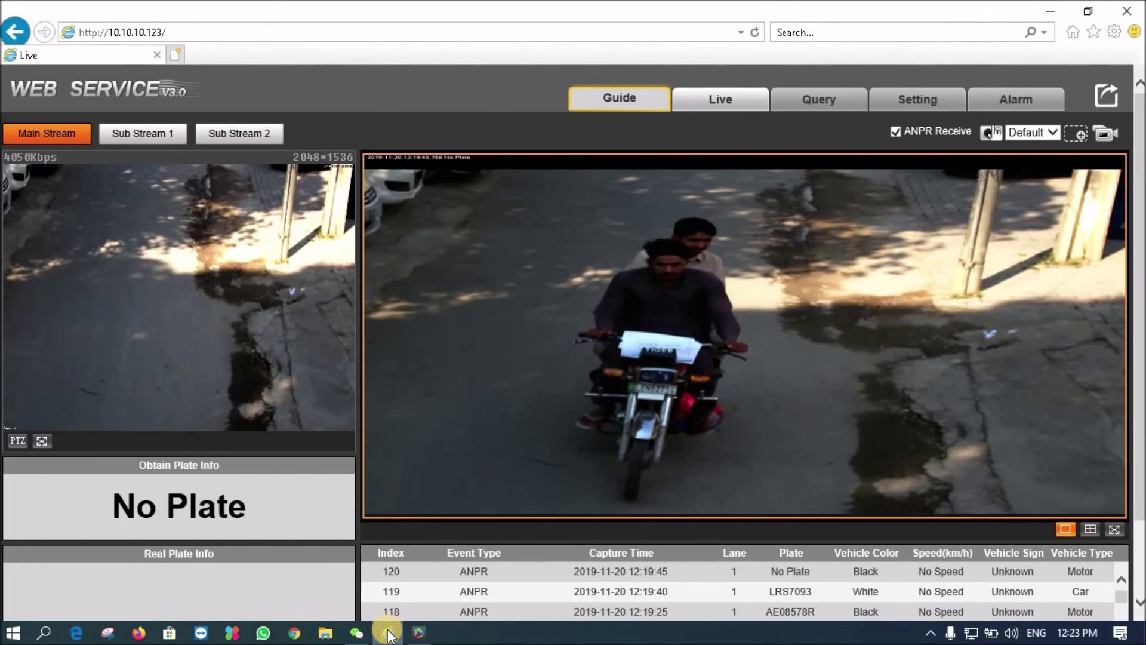
left_click(388, 633)
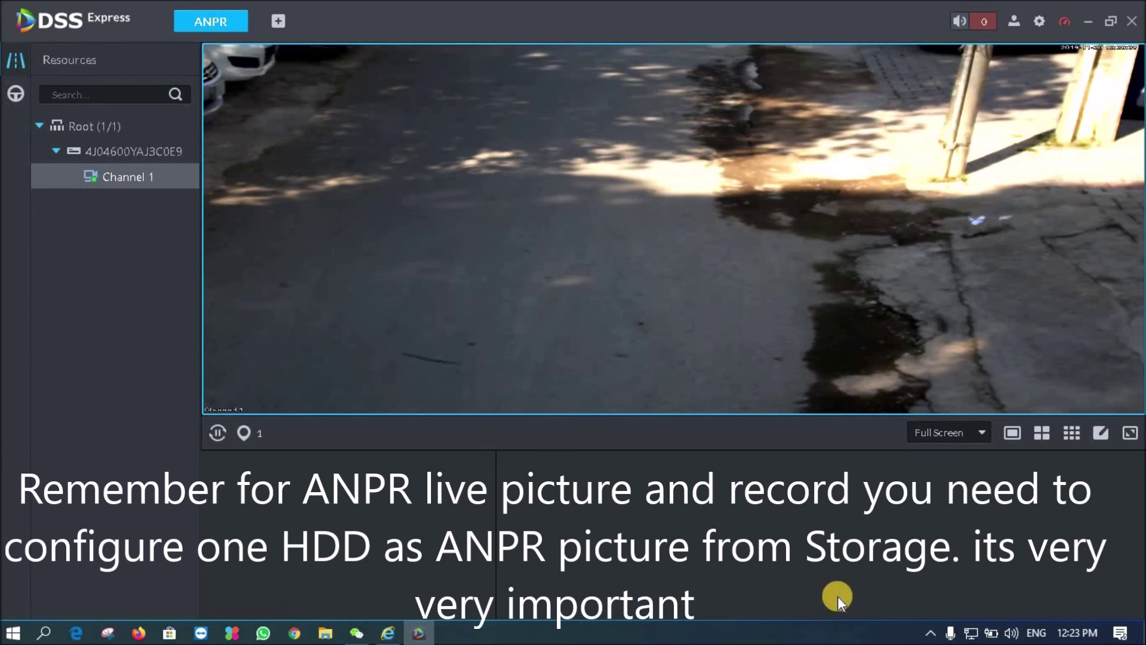
Open the Vehicle Record search page of the ANPR module
left_click(929, 636)
left_click(929, 637)
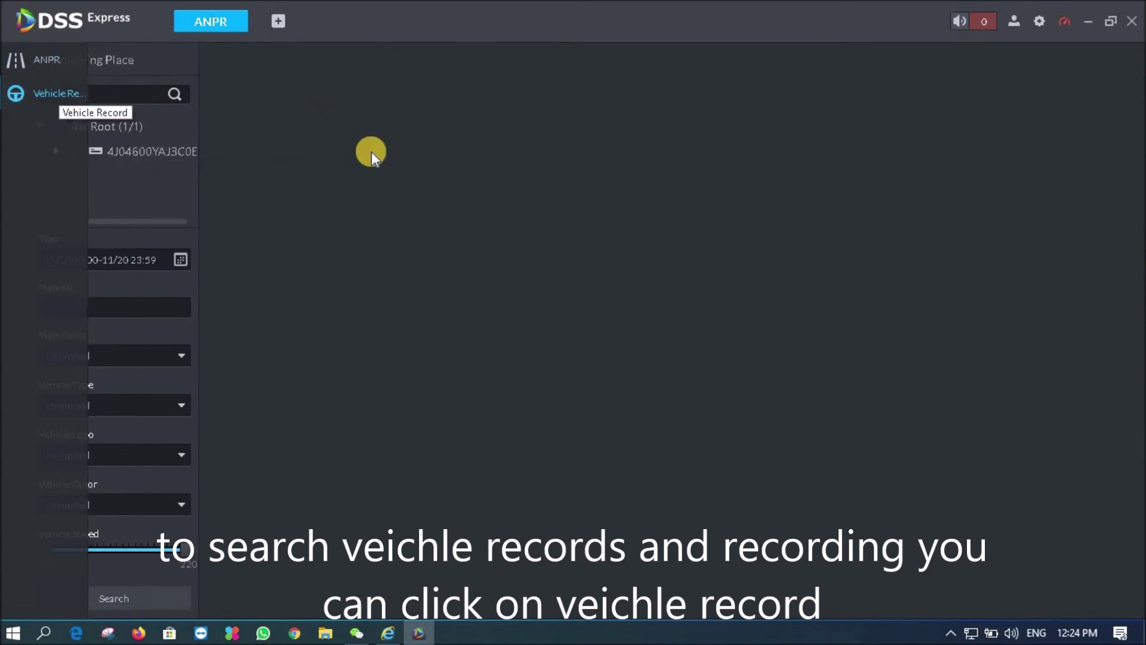
Select the camera and set the search time to 20 November 2019, 00:00–23:59
left_click(71, 153)
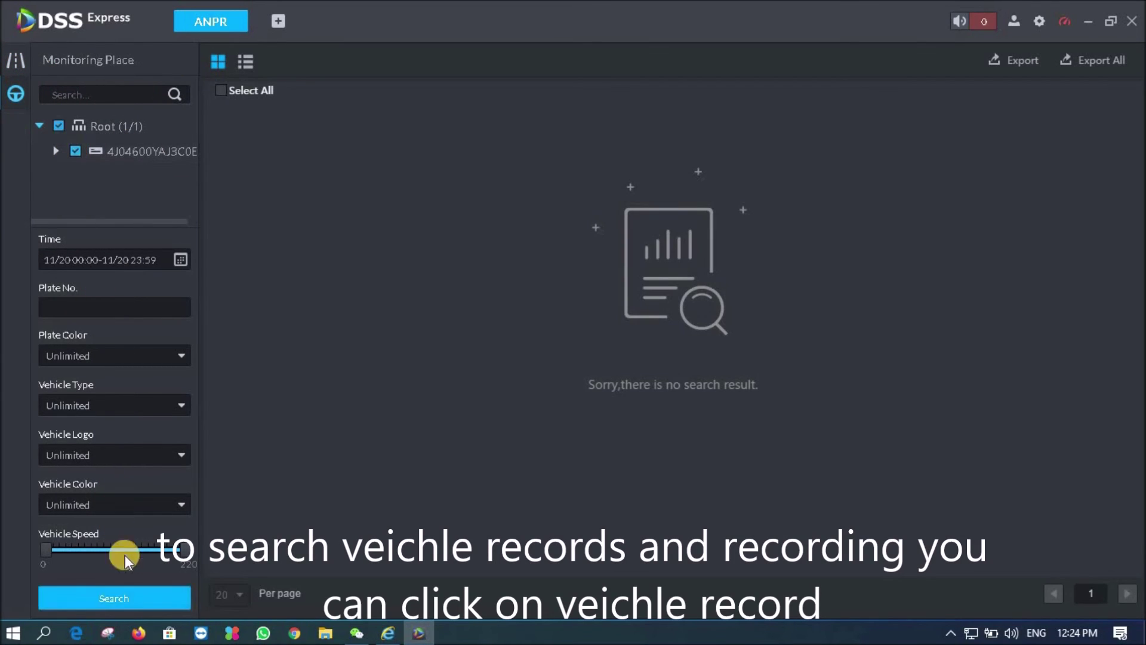
left_click(181, 259)
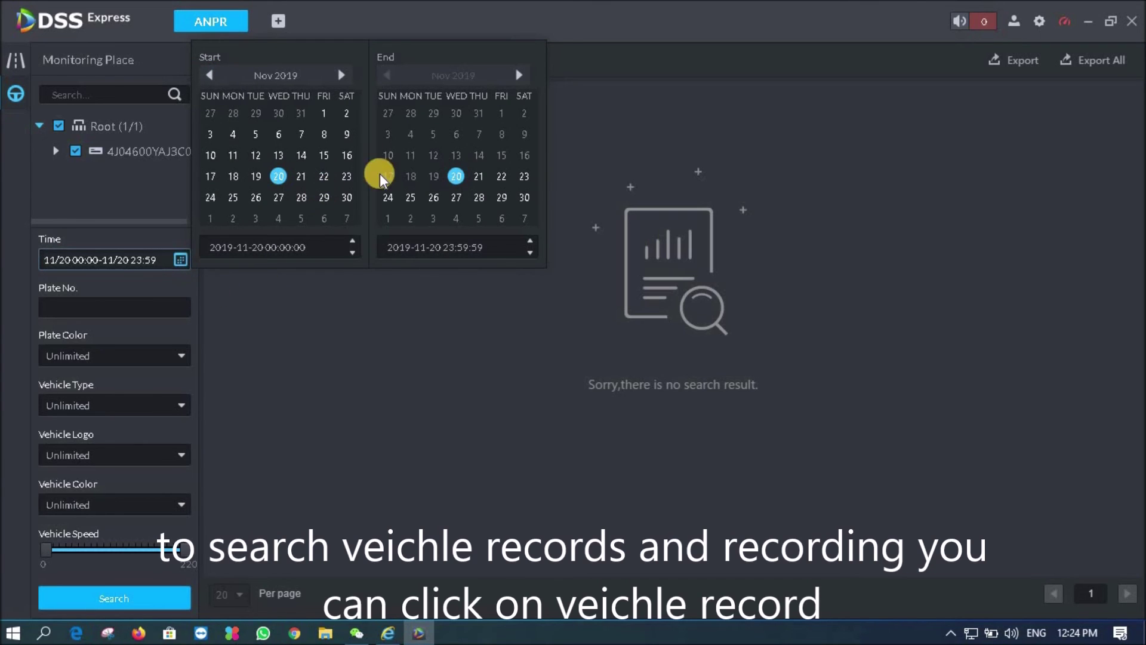
left_click(256, 177)
left_click(286, 386)
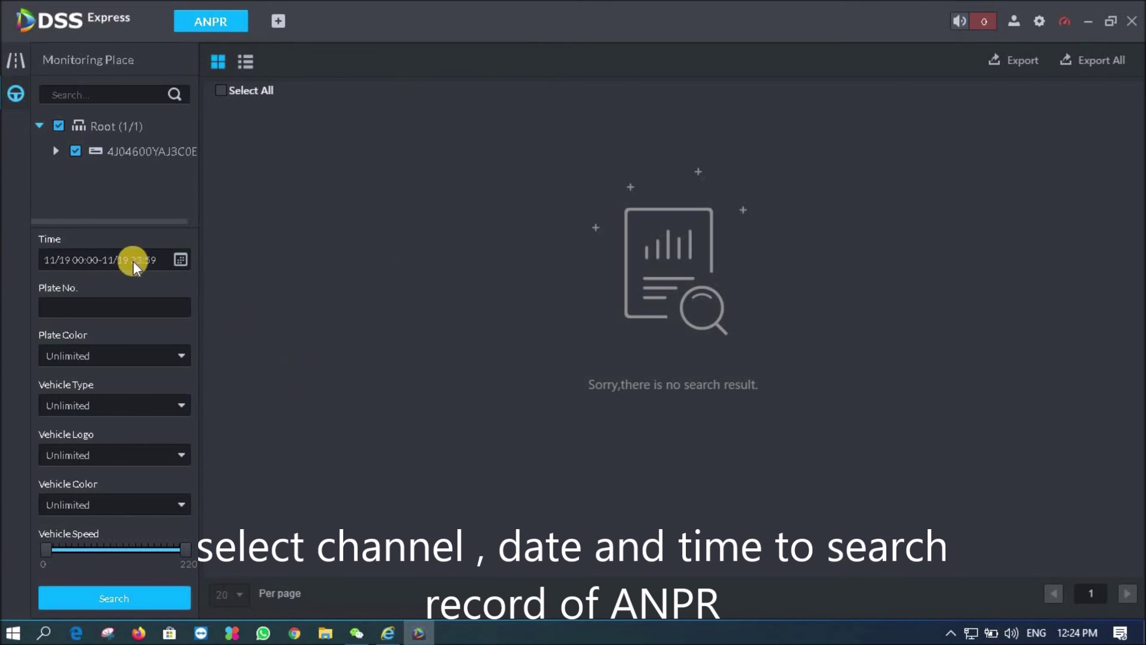
left_click(178, 258)
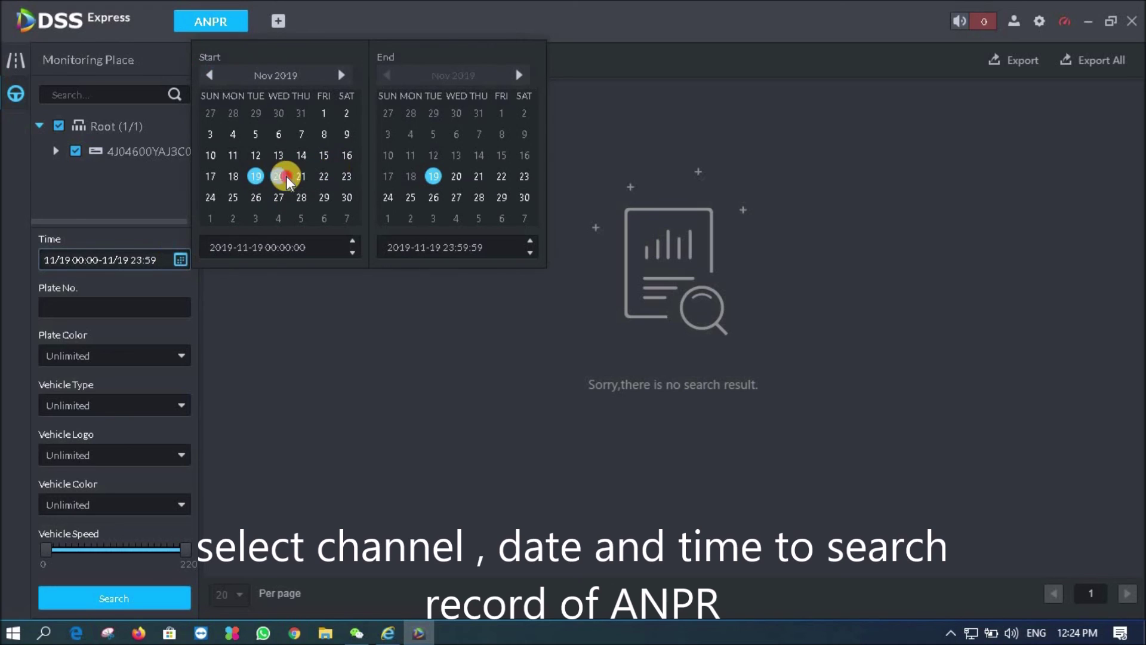
left_click(284, 177)
left_click(288, 432)
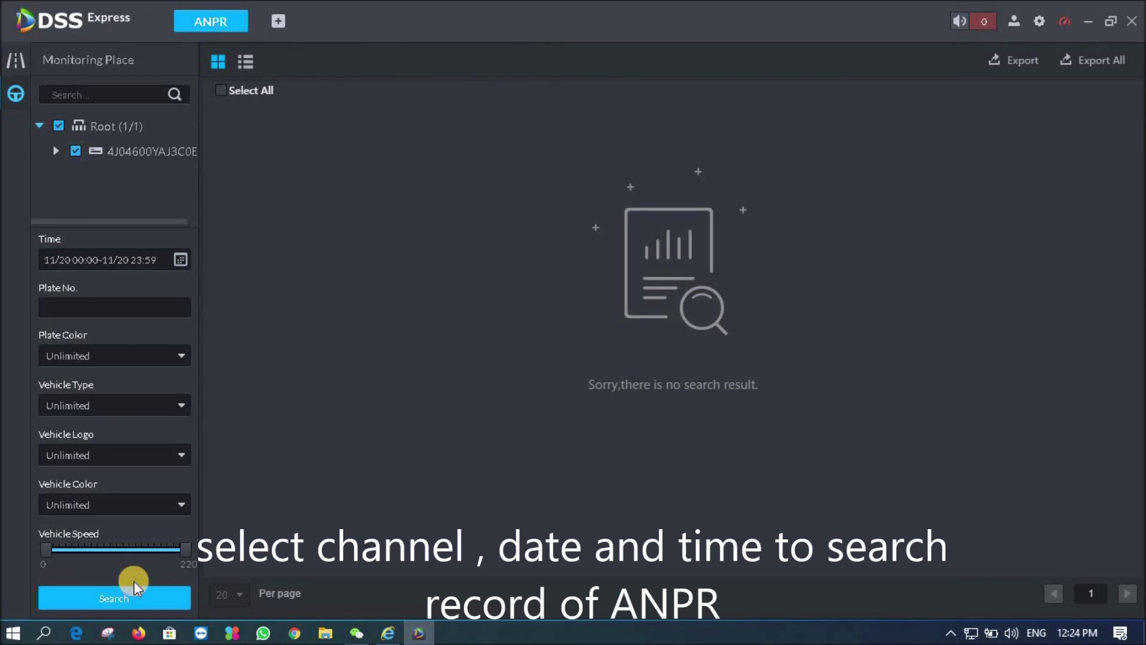
Search the 20 November 2019 captures, go to results page 2, and switch to table view
left_click(131, 594)
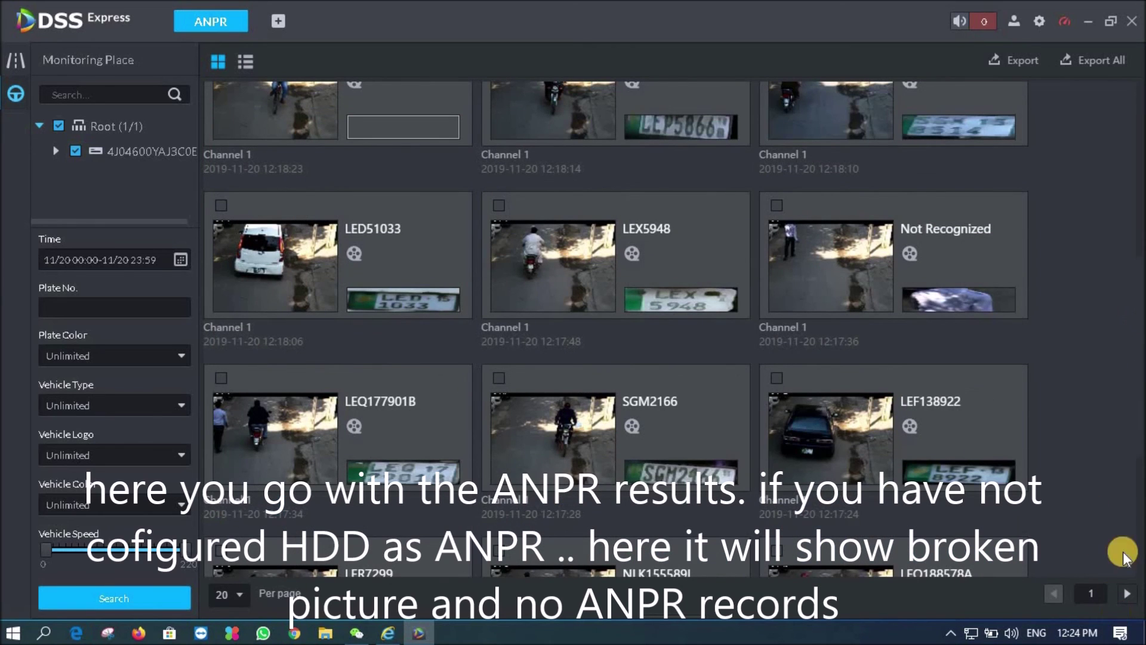
scroll(1135, 475, "down", 5)
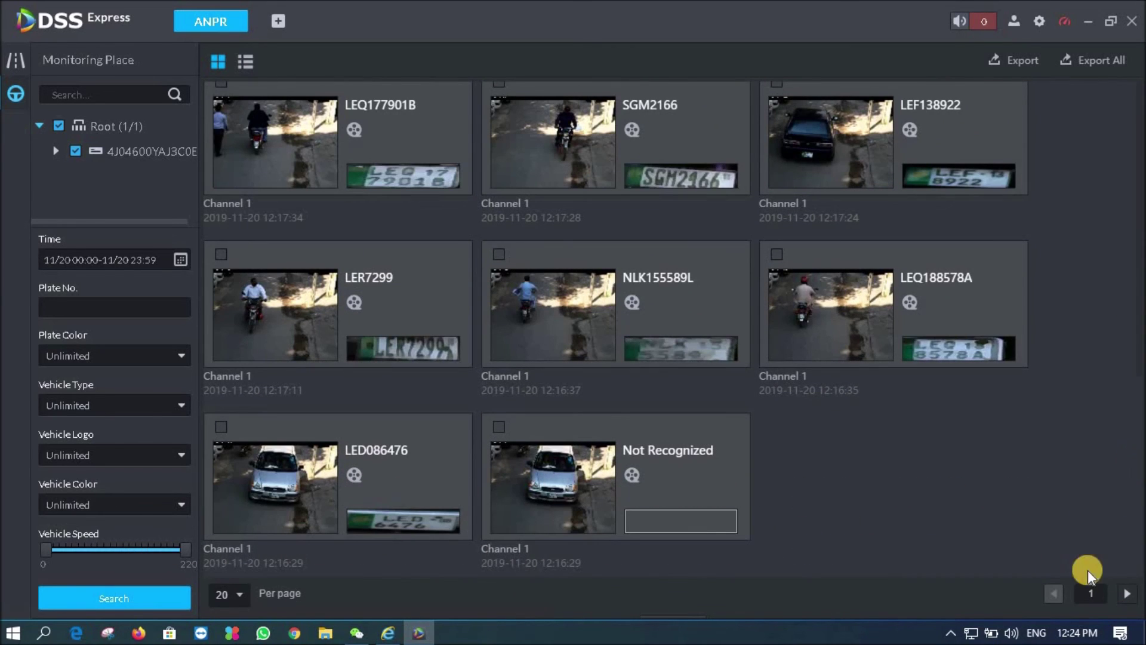
left_click(1127, 594)
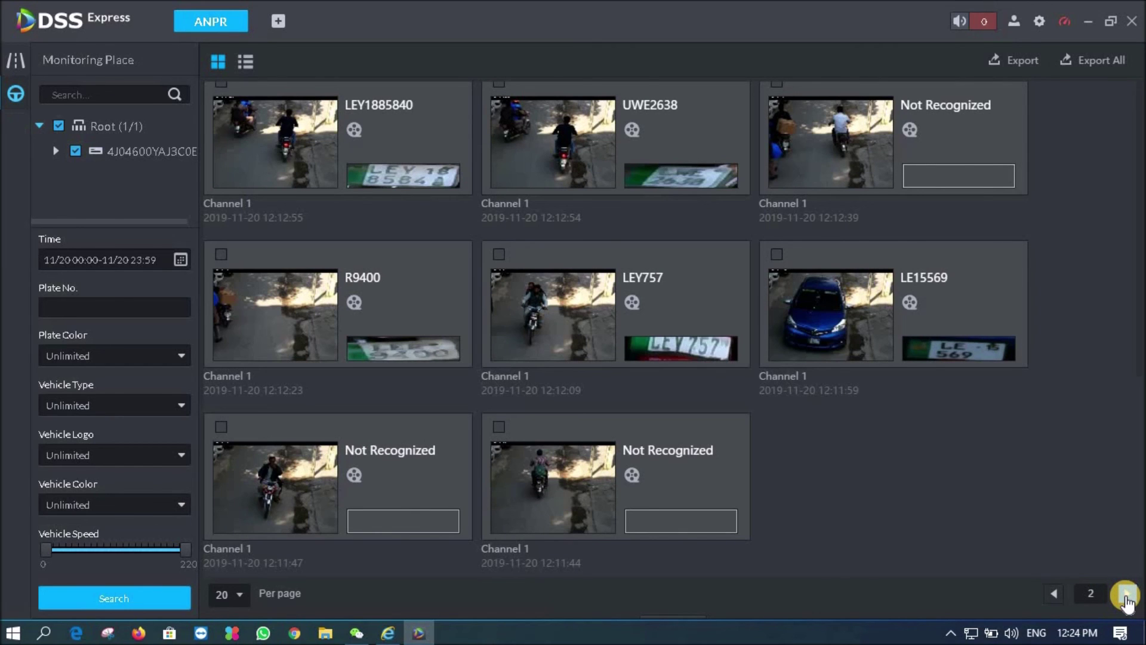
left_click(1139, 359)
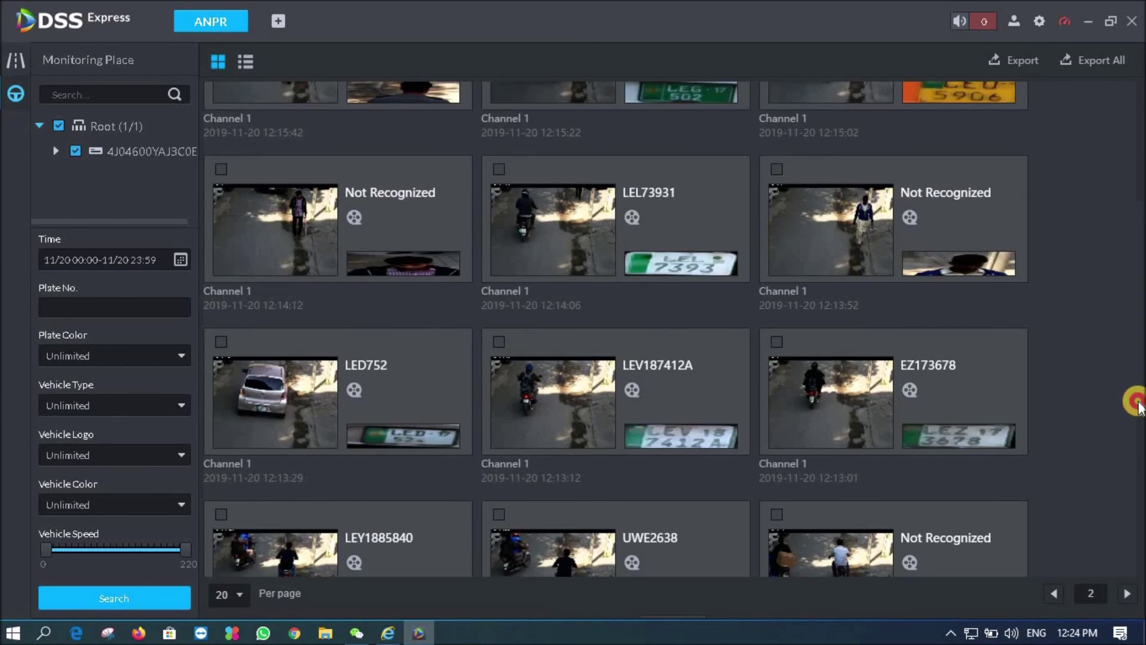
left_click(1139, 443)
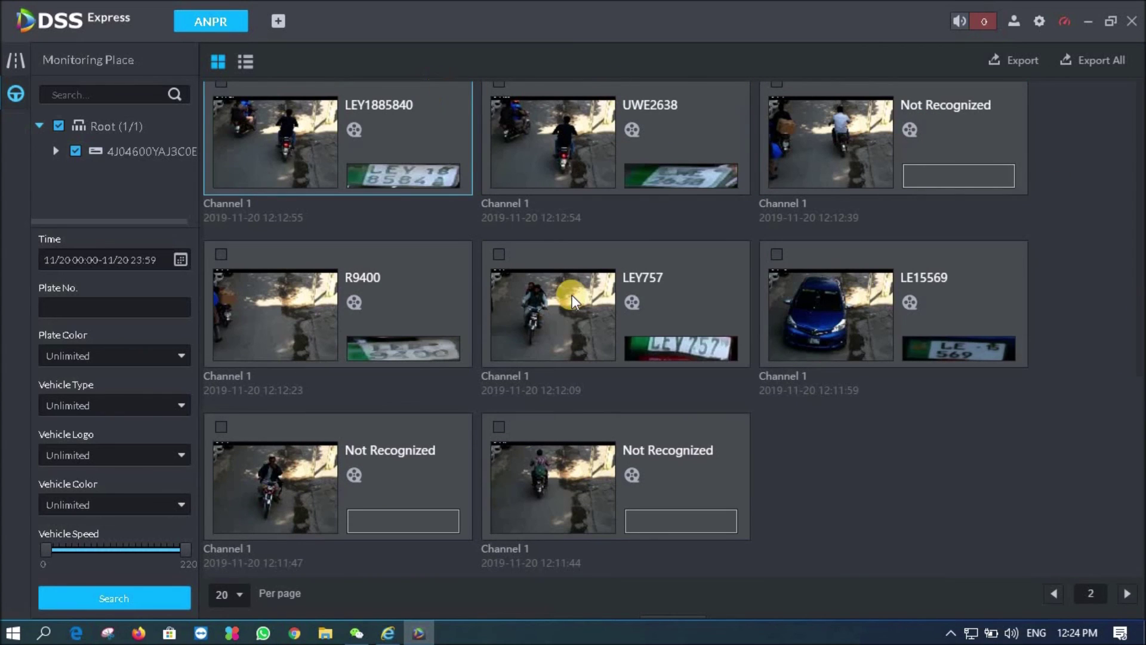
left_click(244, 63)
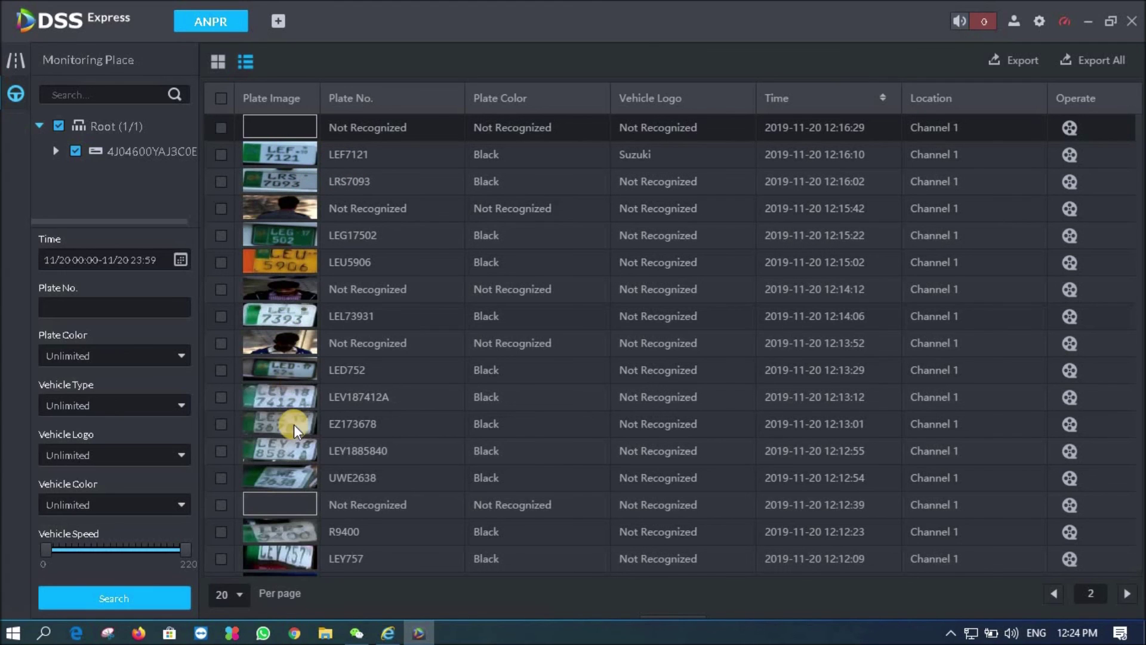
Return to page 1, show 100 records per page, maximize the window, and scroll to the top
left_click(1073, 119)
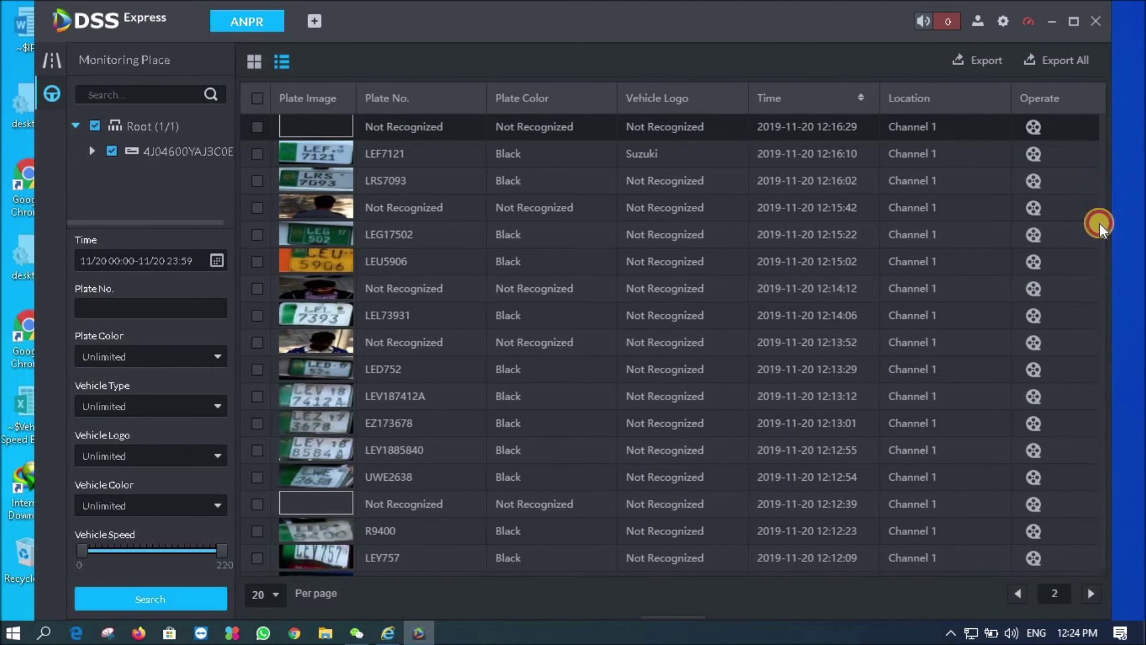
scroll(1100, 223, "down", 2)
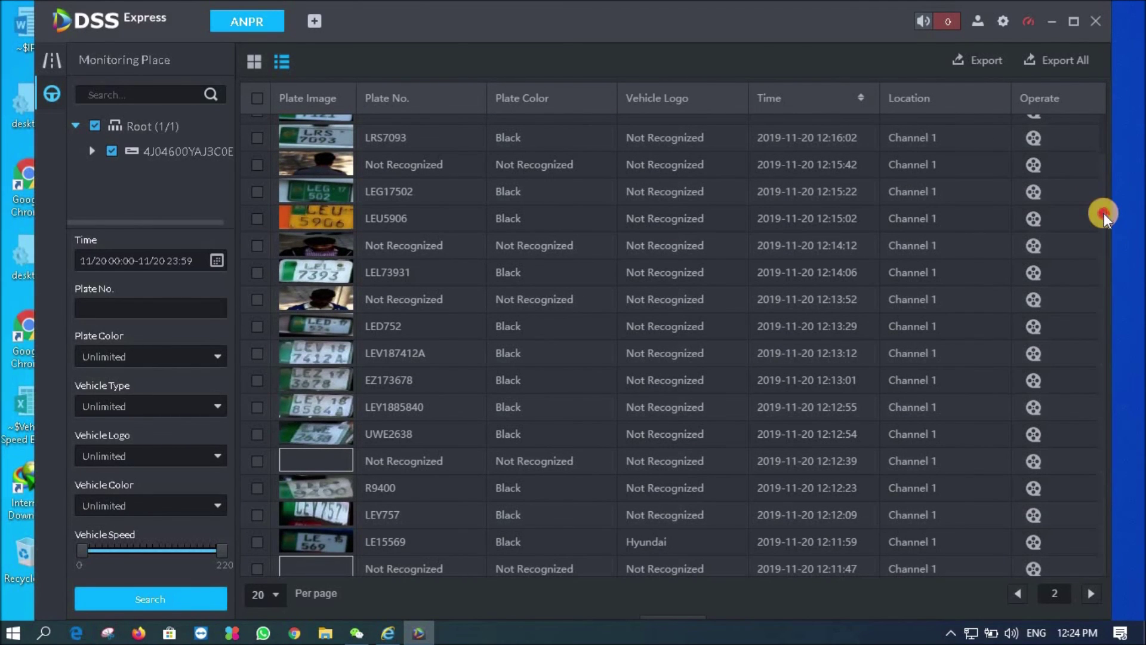
left_click(1017, 593)
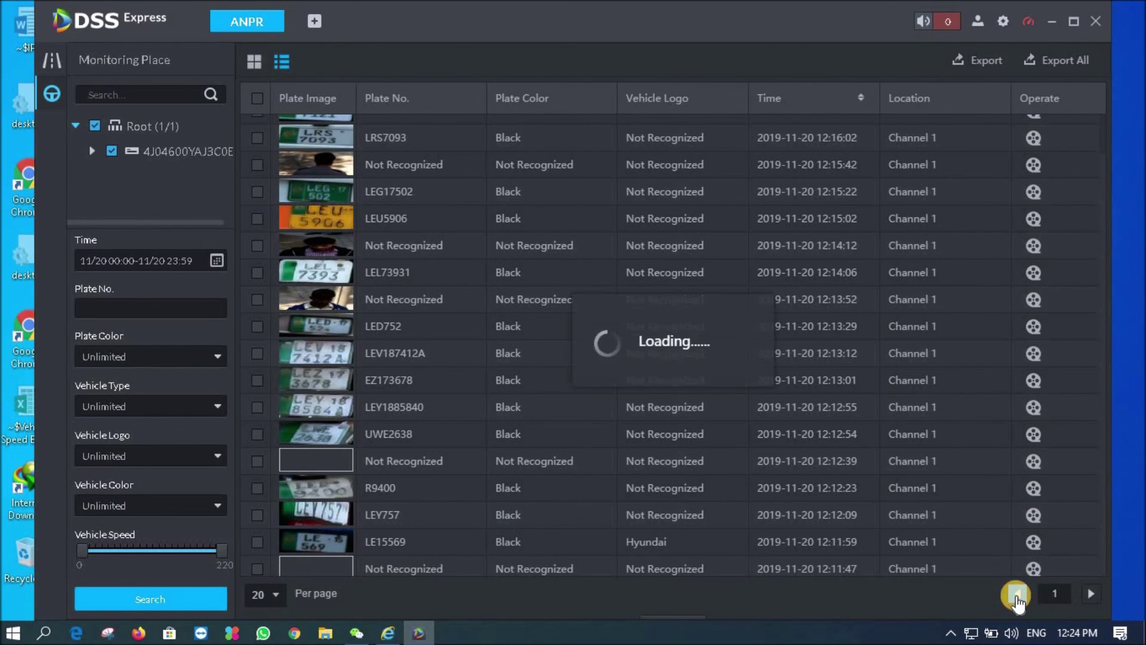
left_click(276, 595)
left_click(275, 592)
left_click(271, 591)
left_click(264, 561)
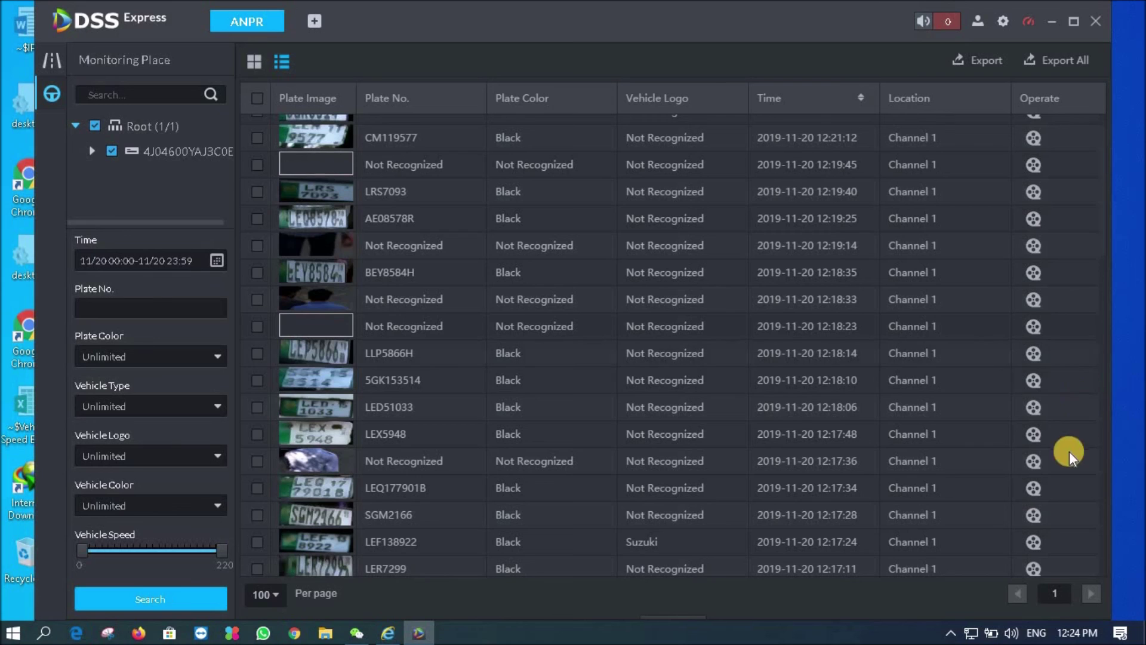
left_click(1073, 20)
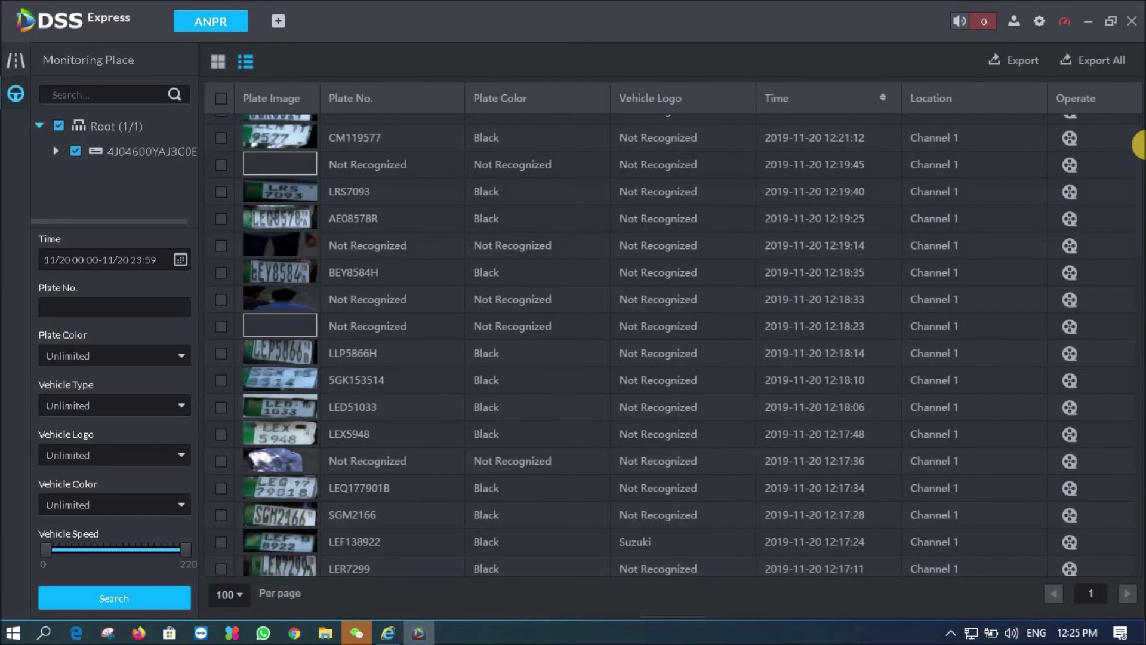
left_click_drag(1140, 154, 1140, 98)
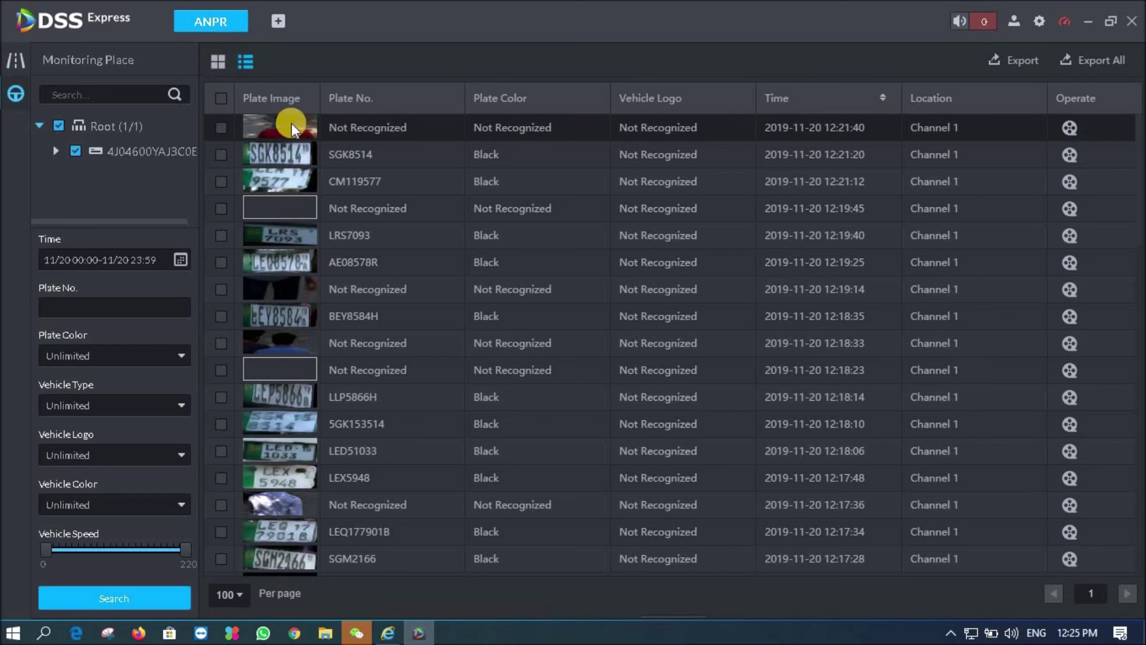
left_click(221, 98)
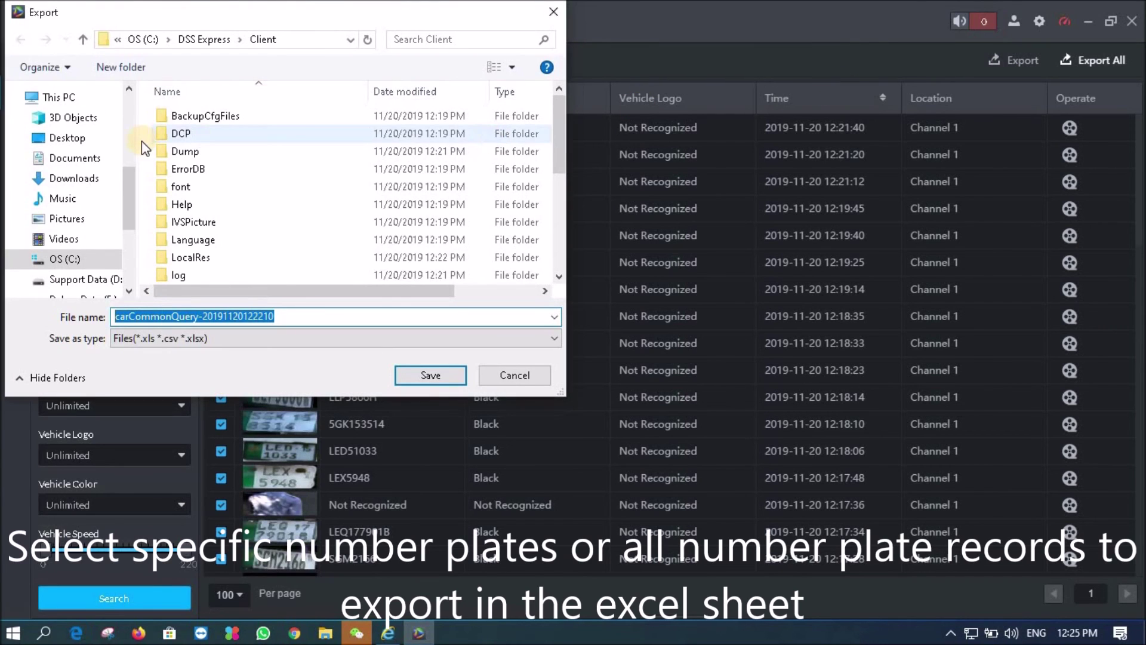
left_click(71, 138)
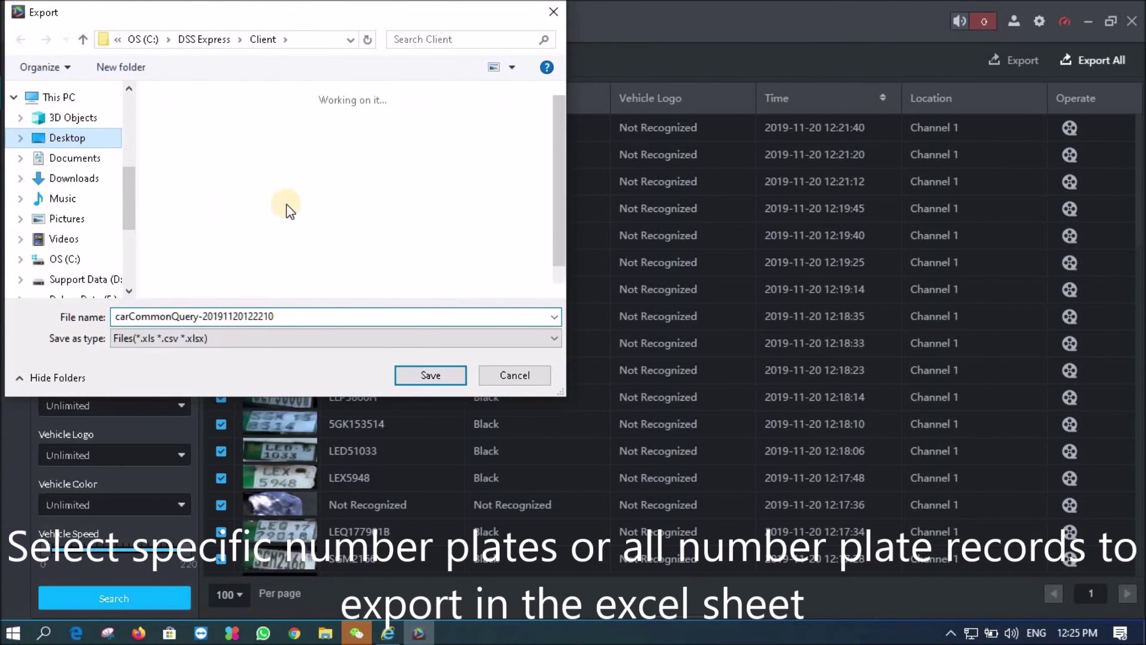
left_click(439, 376)
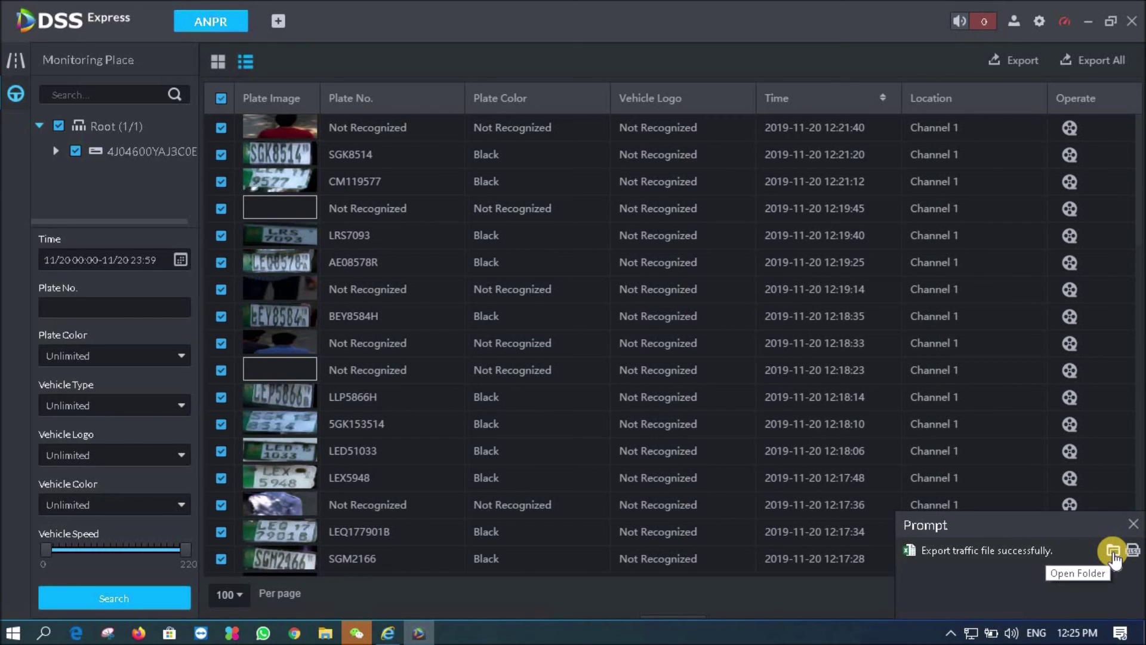
left_click(1113, 551)
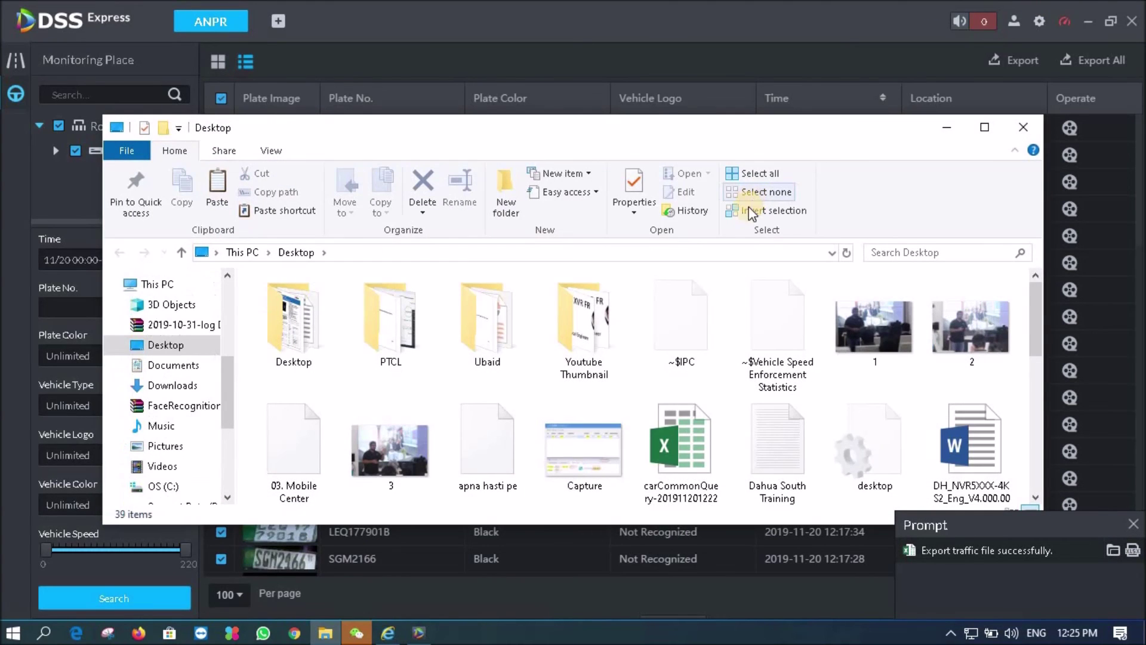
double_click(661, 461)
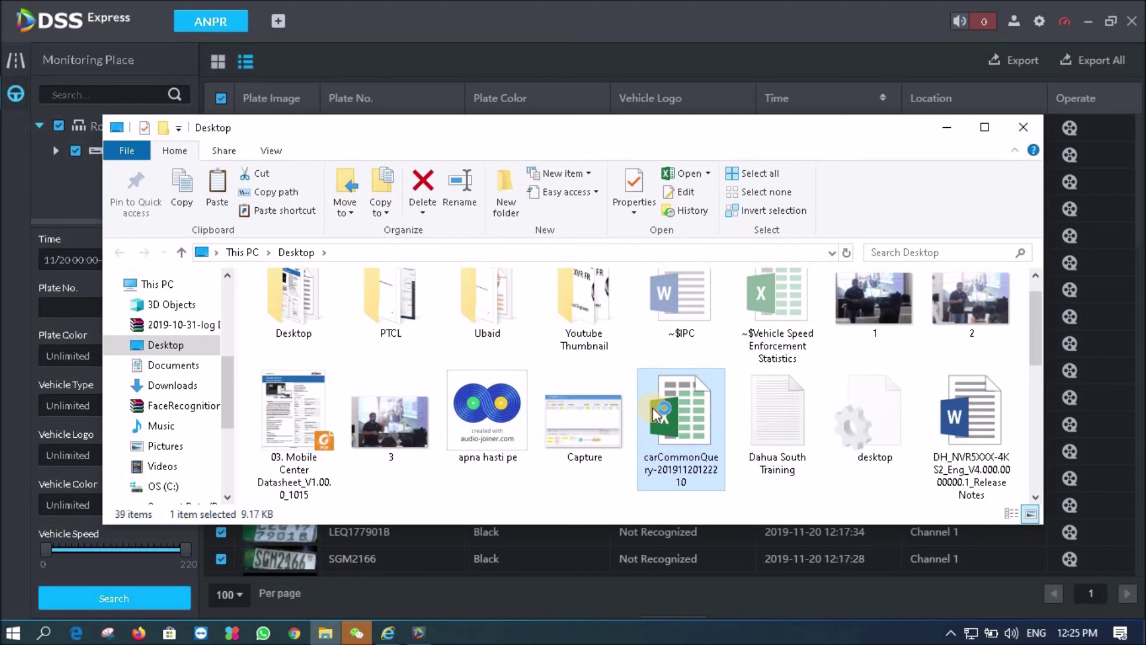
Move the file browser aside and maximize the Excel window showing the exported carCommonQuery workbook
left_click(953, 128)
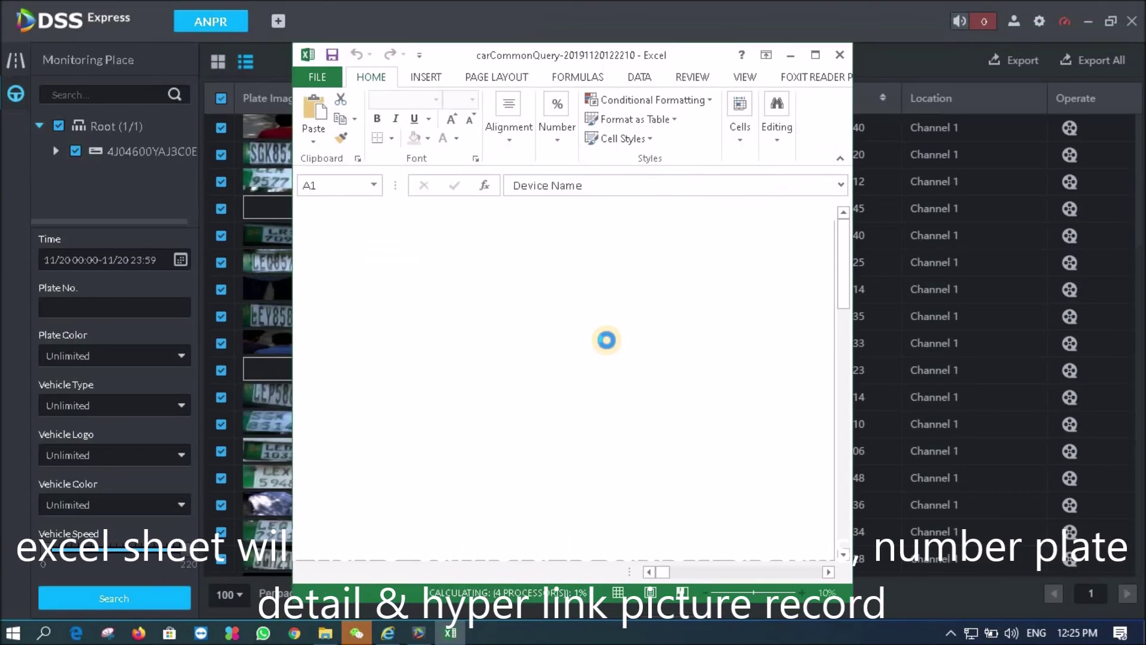
left_click(816, 55)
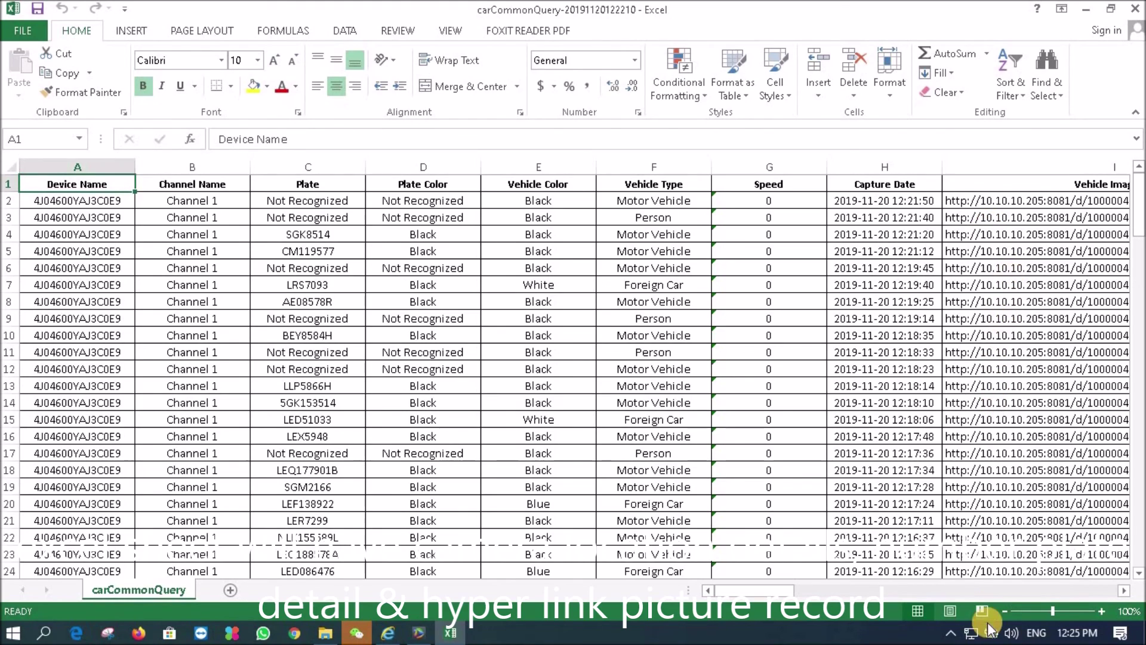
left_click_drag(788, 596, 813, 593)
left_click(321, 255)
key("Right")
key("Right")
key("Right")
key("Right")
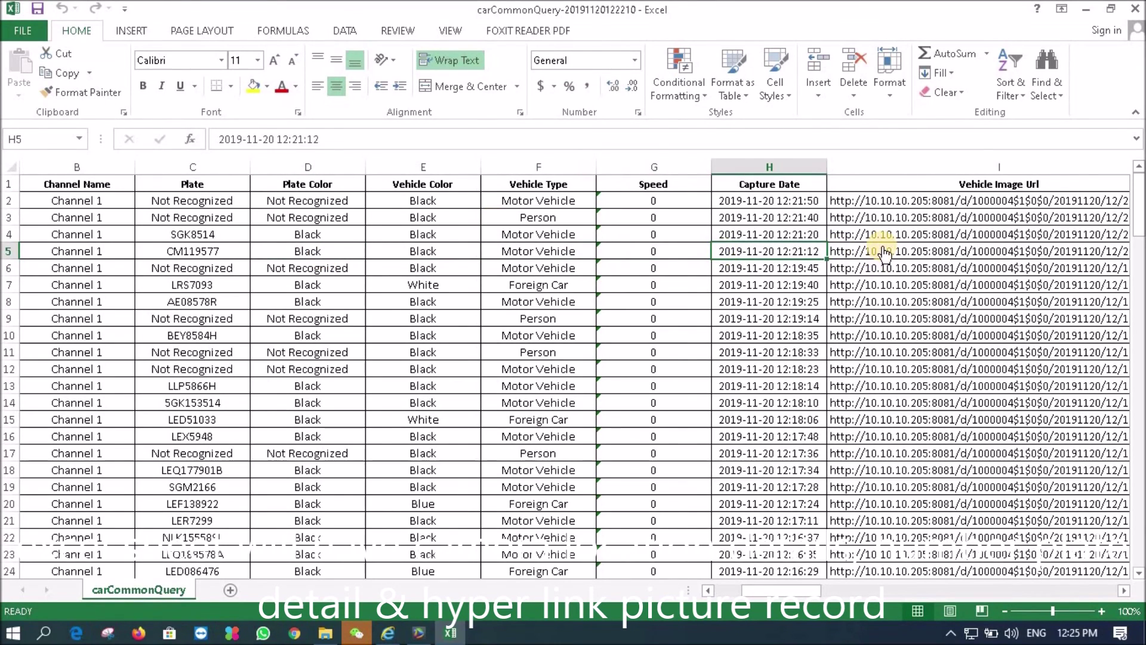
left_click(884, 253)
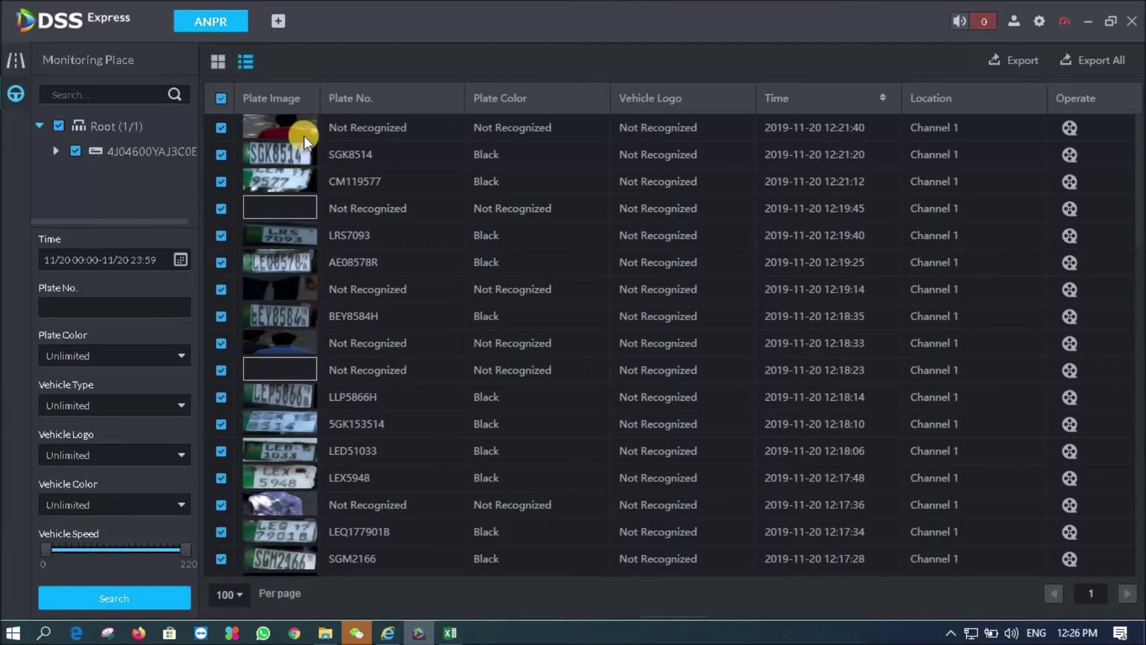
left_click(16, 59)
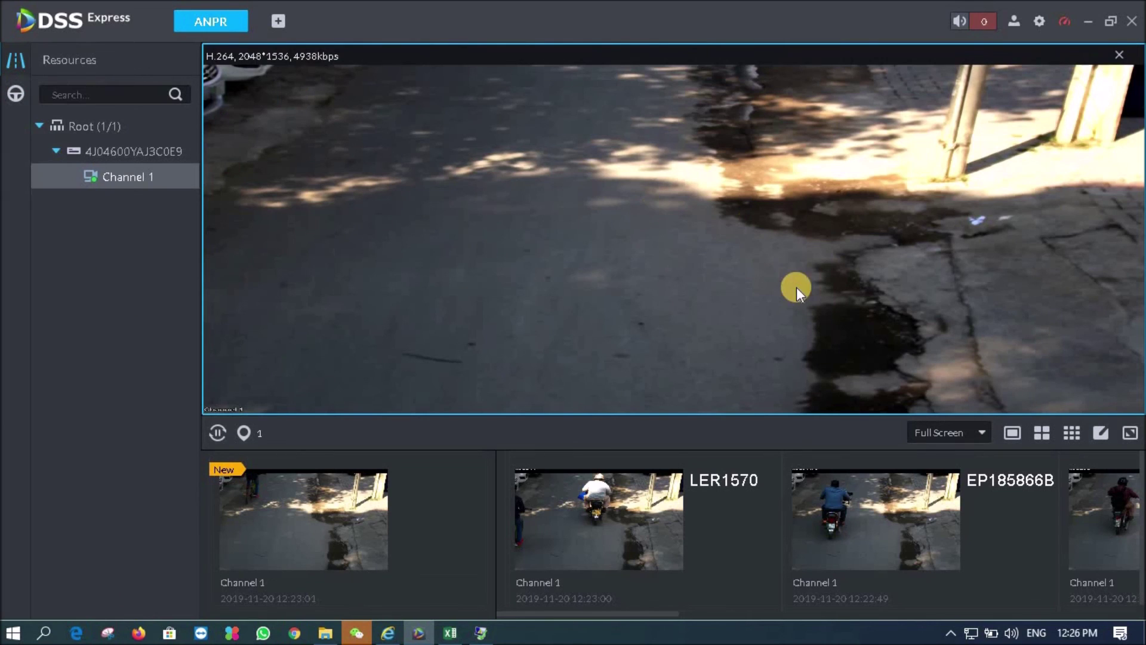
left_click(627, 491)
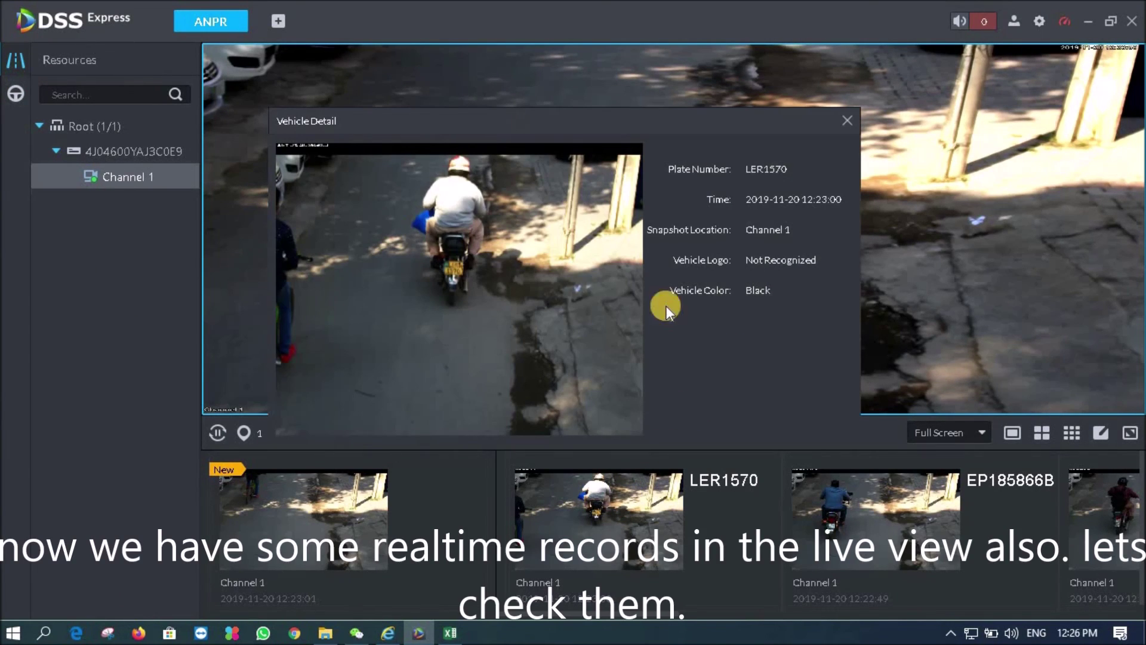
left_click(850, 124)
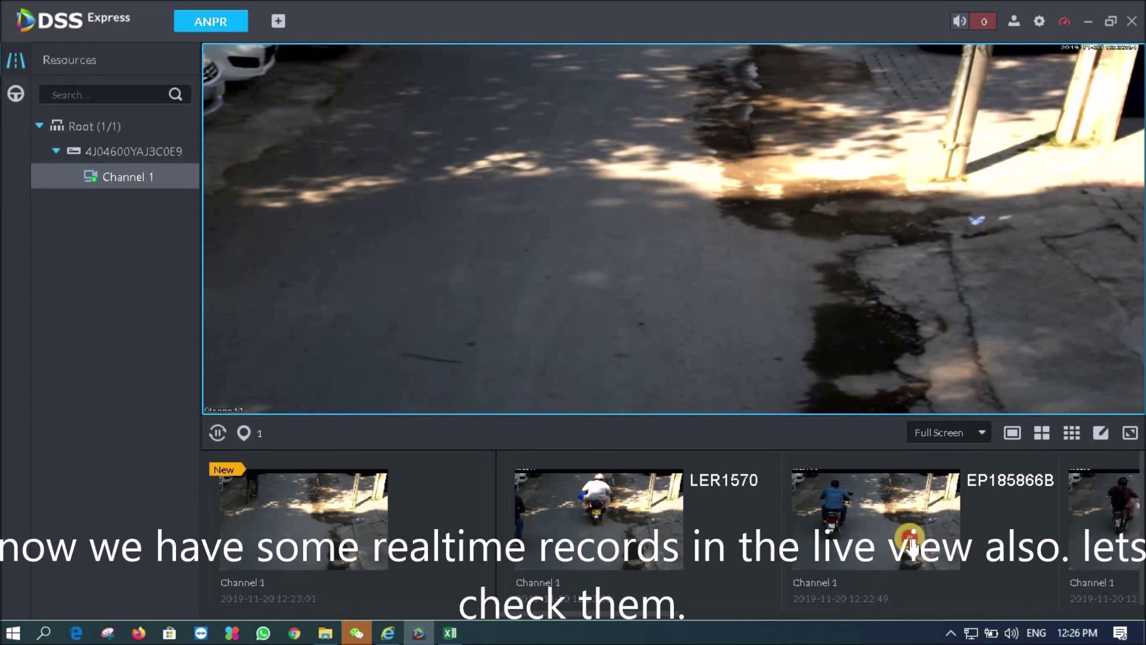
left_click(910, 540)
left_click(842, 121)
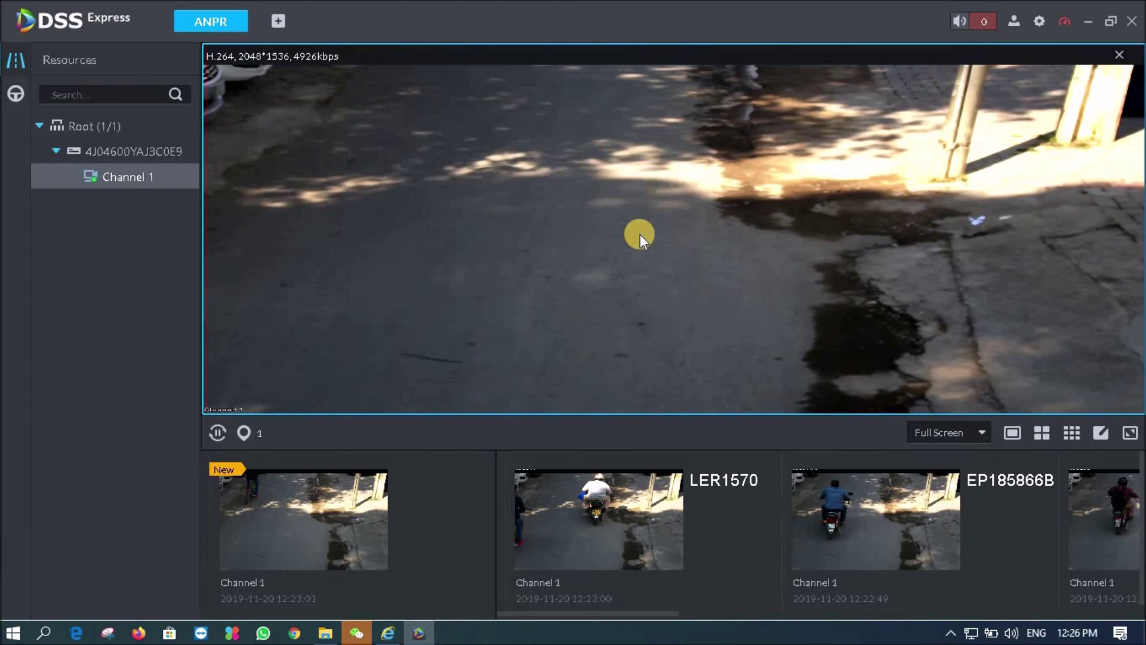
left_click(13, 94)
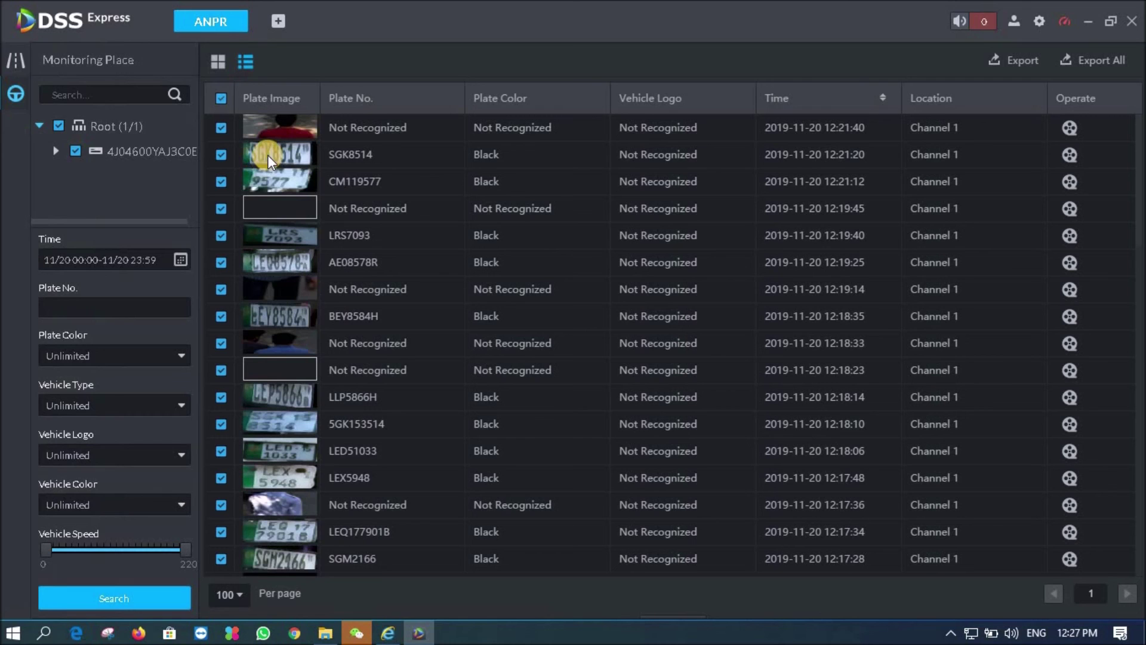
Try SGK8514's video playback, dismiss the 'No video file' notice, and return to Channel 1's ANPR live view
left_click(232, 163)
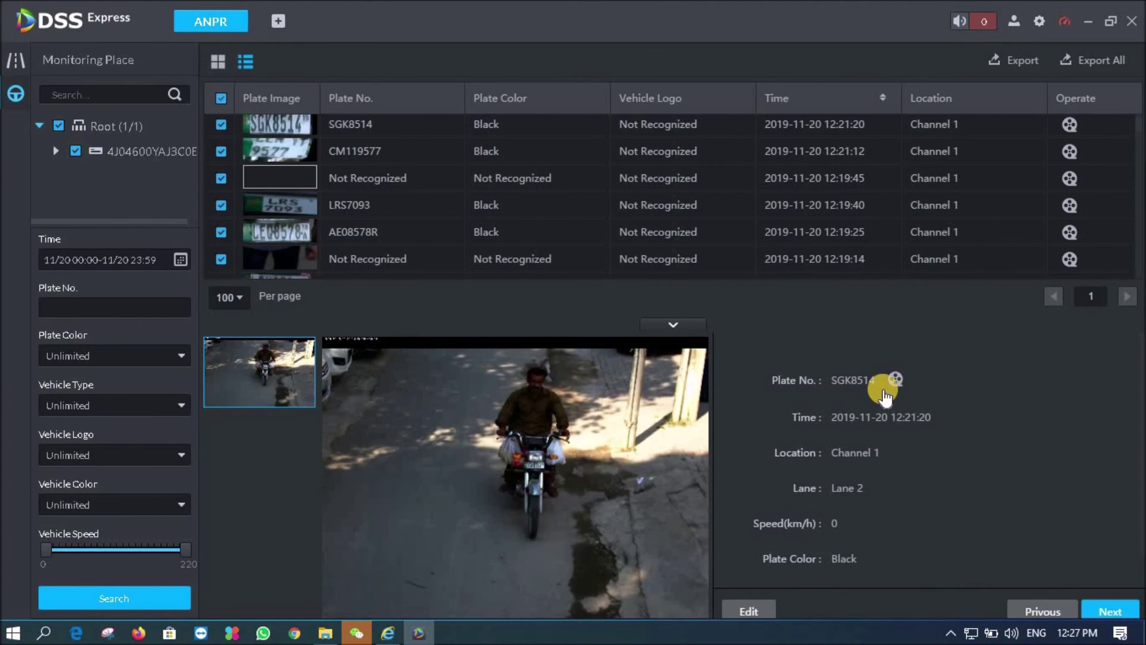
left_click(896, 380)
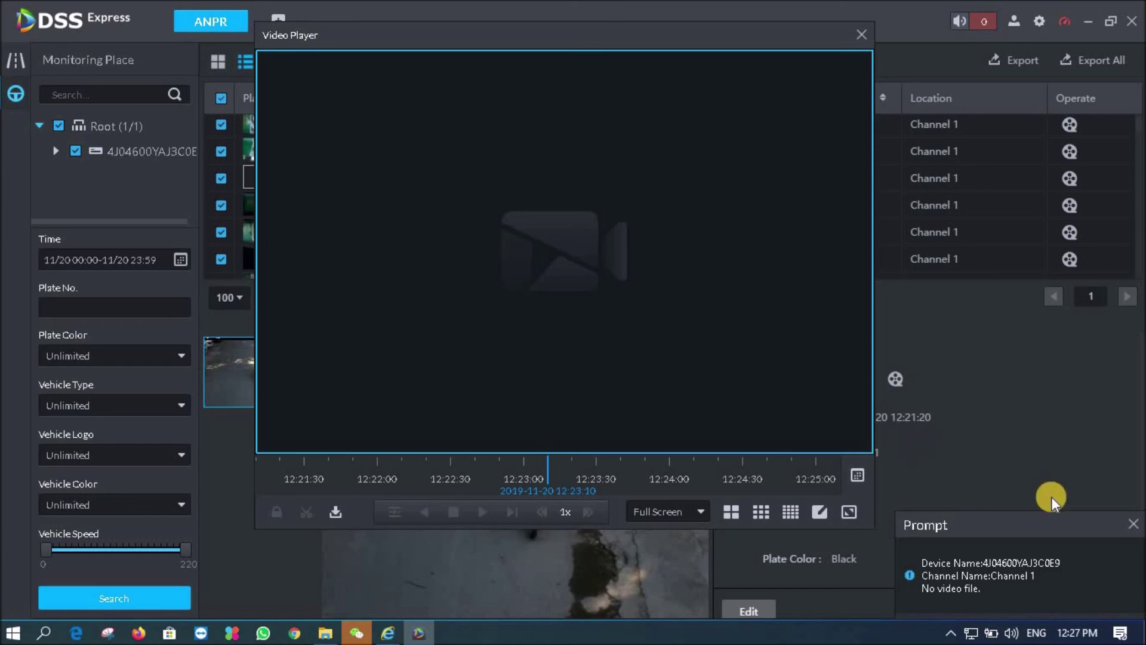
left_click(1134, 524)
left_click(864, 40)
left_click(15, 60)
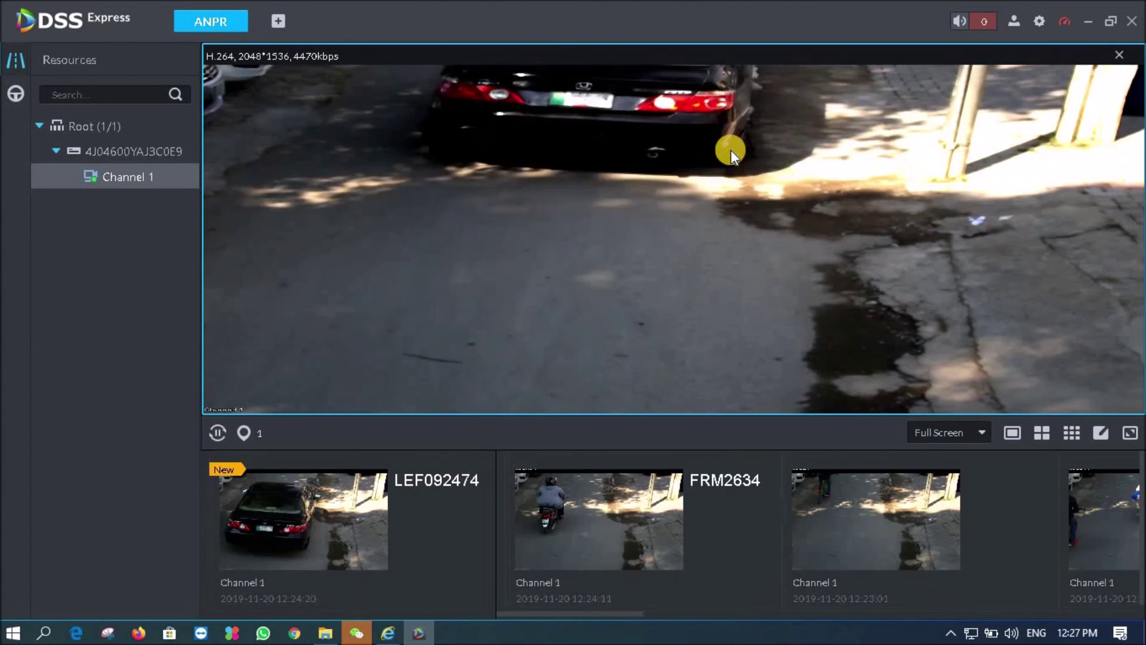
left_click(335, 529)
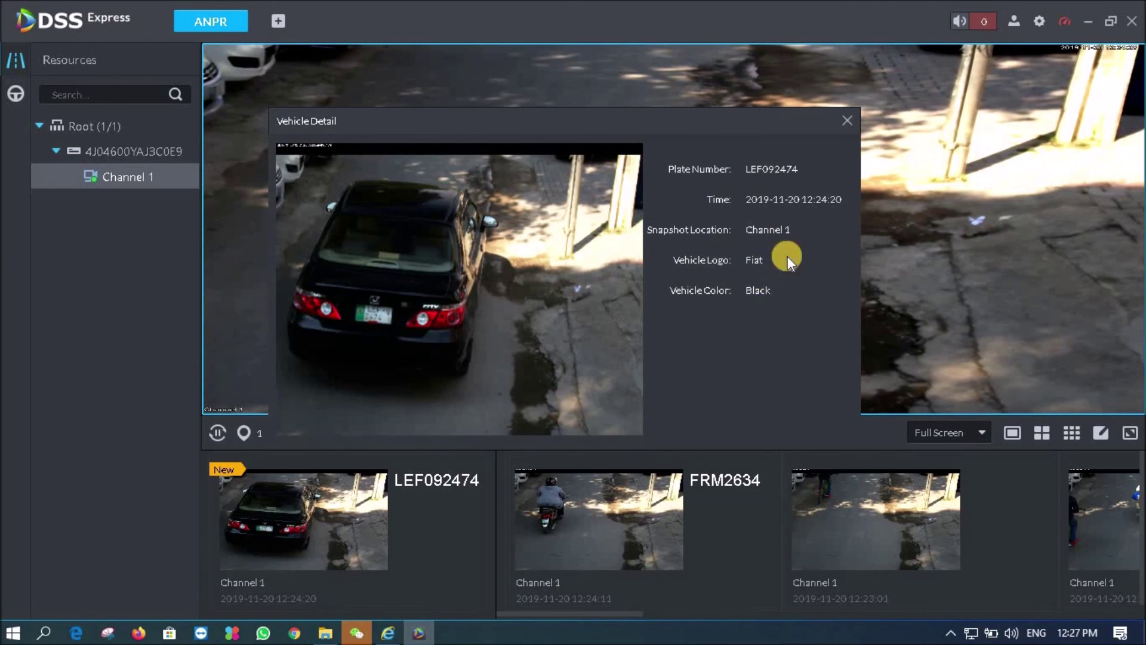
left_click(850, 126)
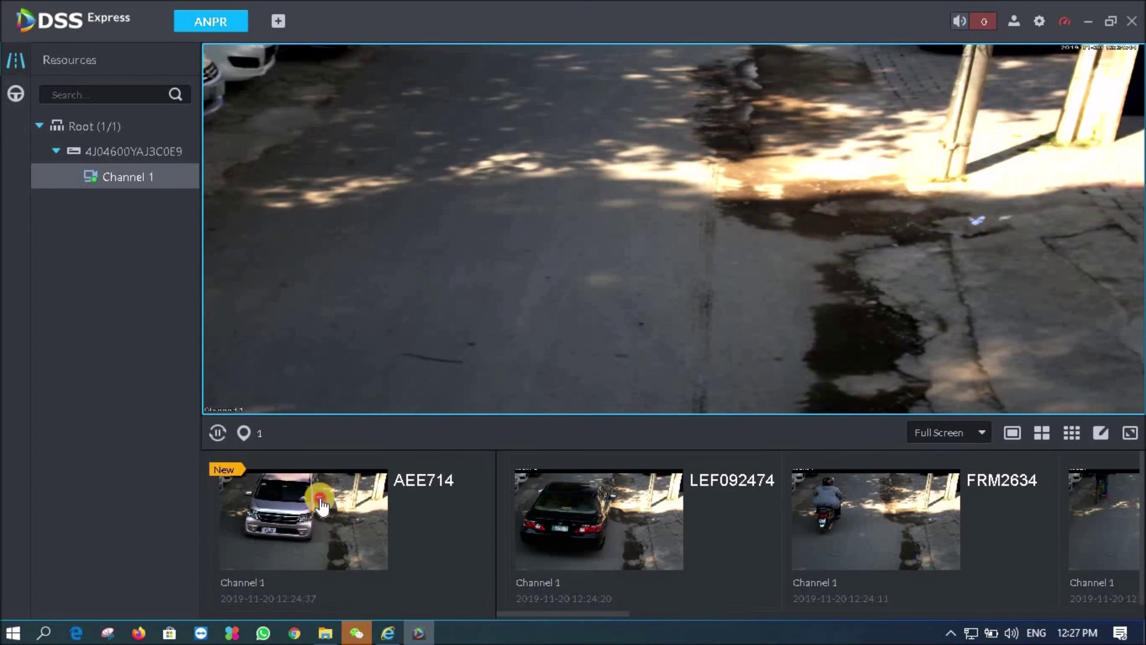
double_click(332, 478)
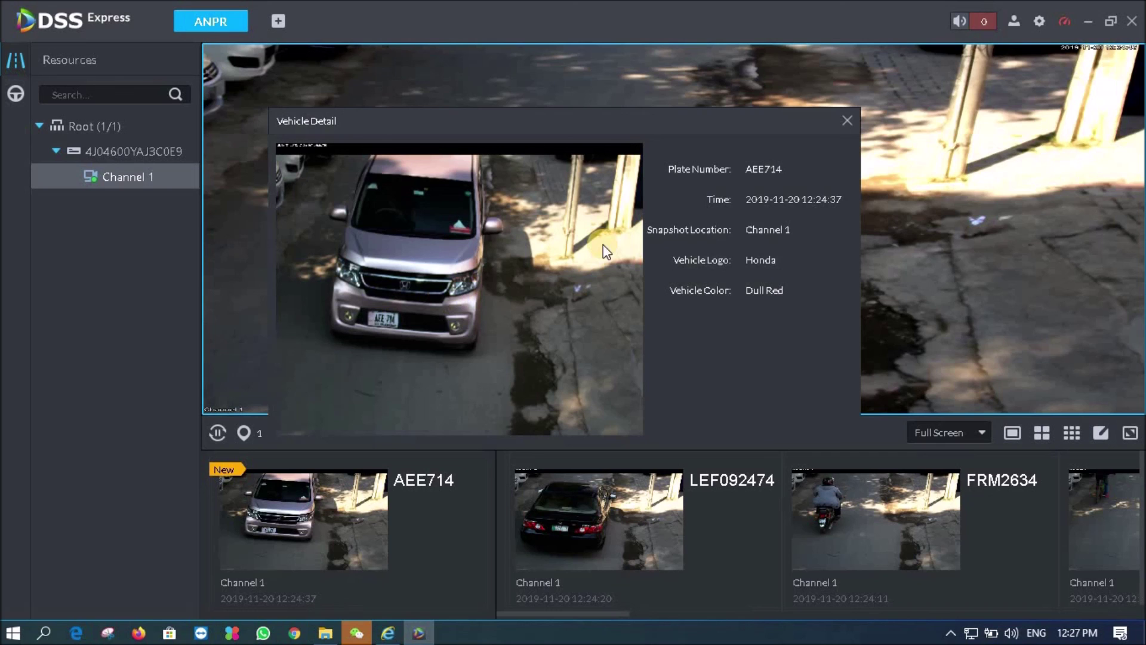
left_click(848, 121)
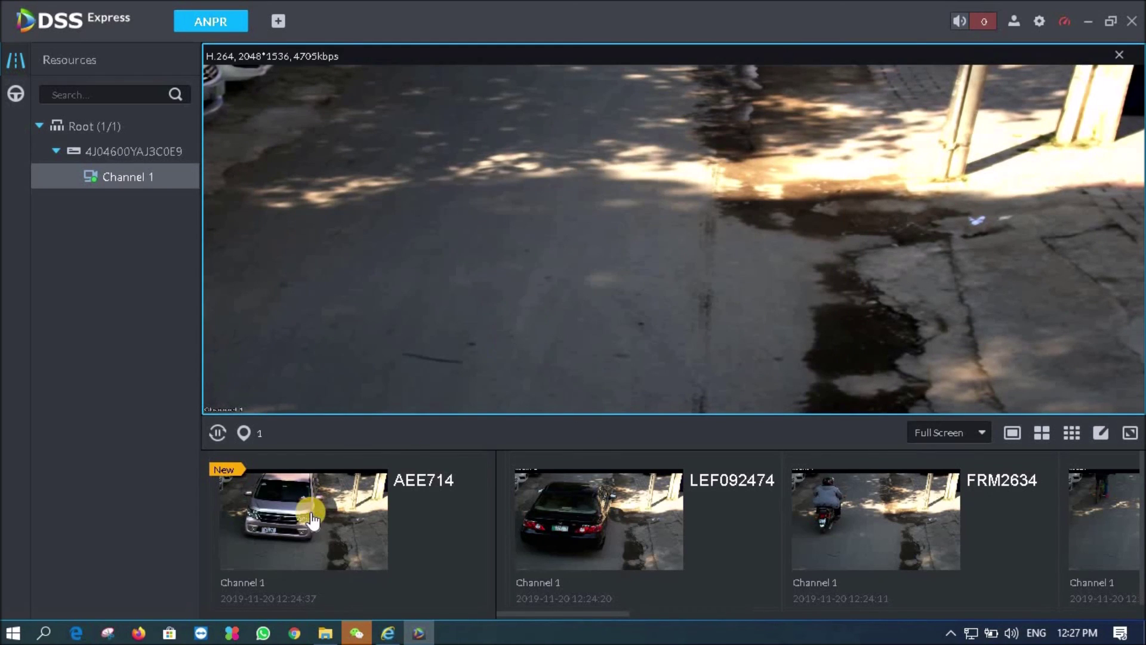
mouse_move(11, 112)
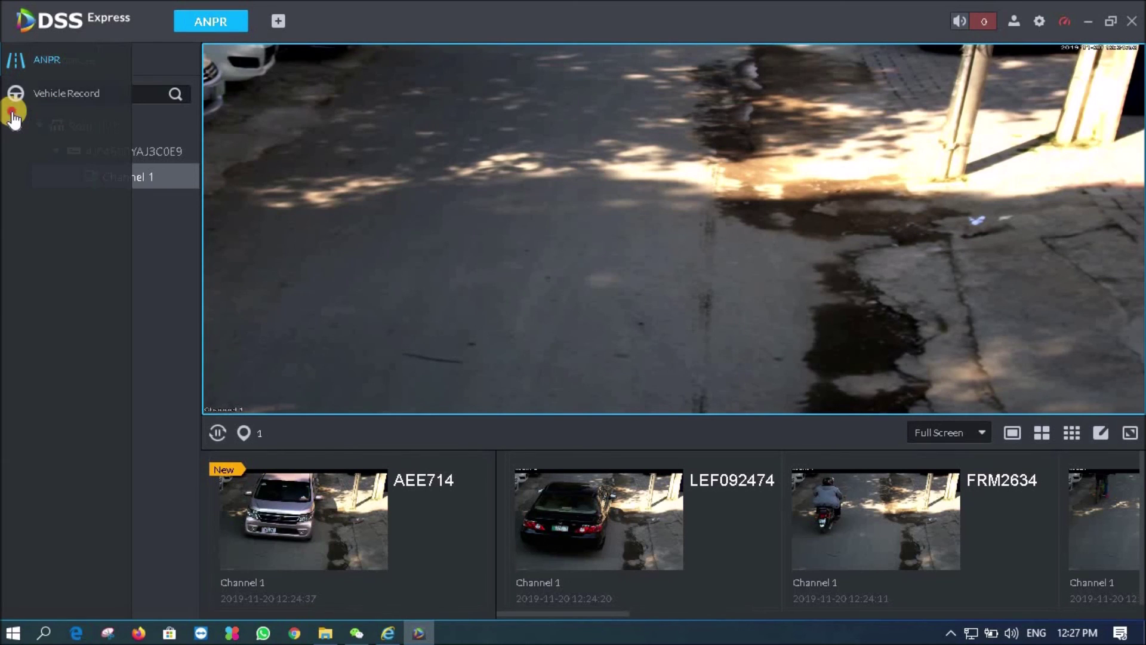
left_click(14, 93)
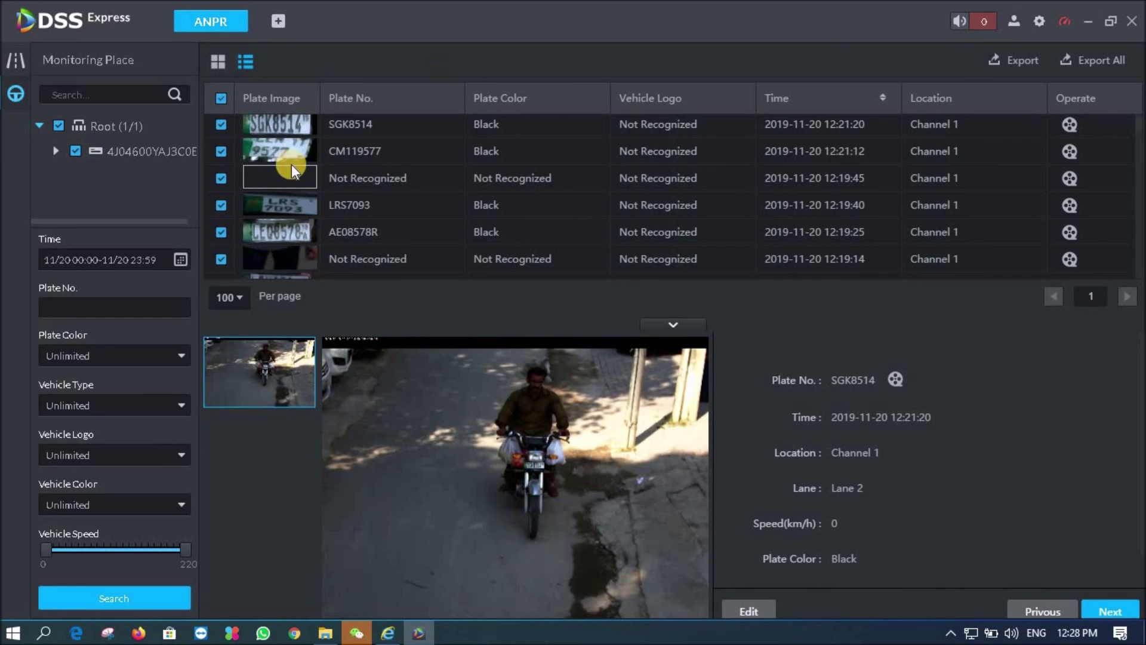
left_click(131, 600)
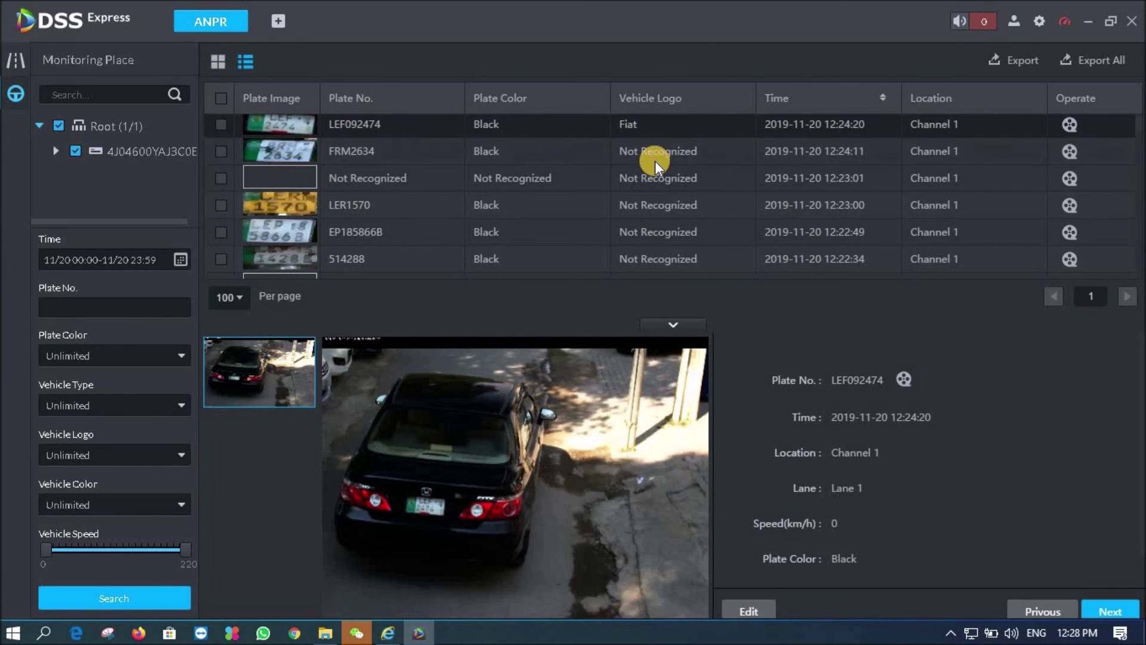
left_click(1044, 612)
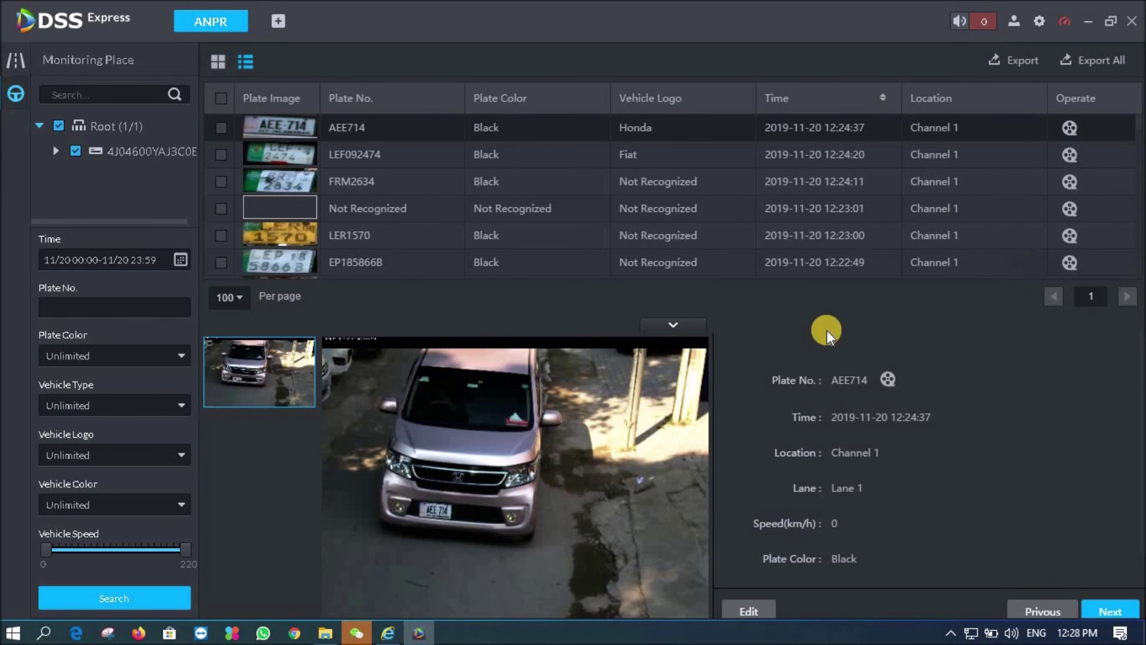
mouse_move(437, 486)
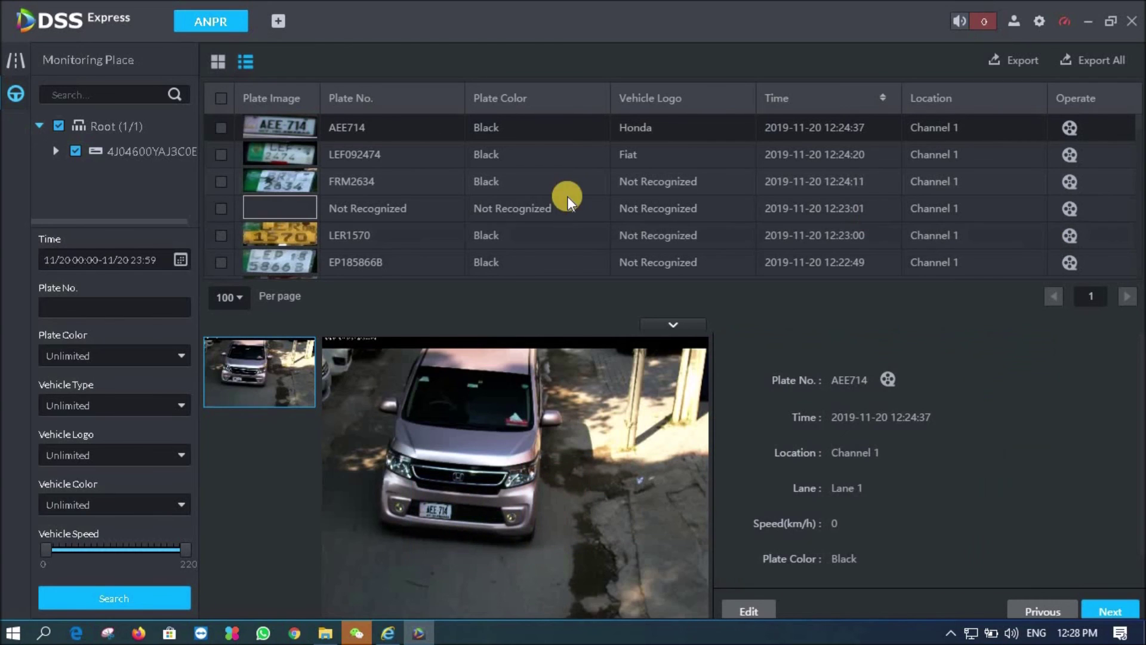
left_click(16, 59)
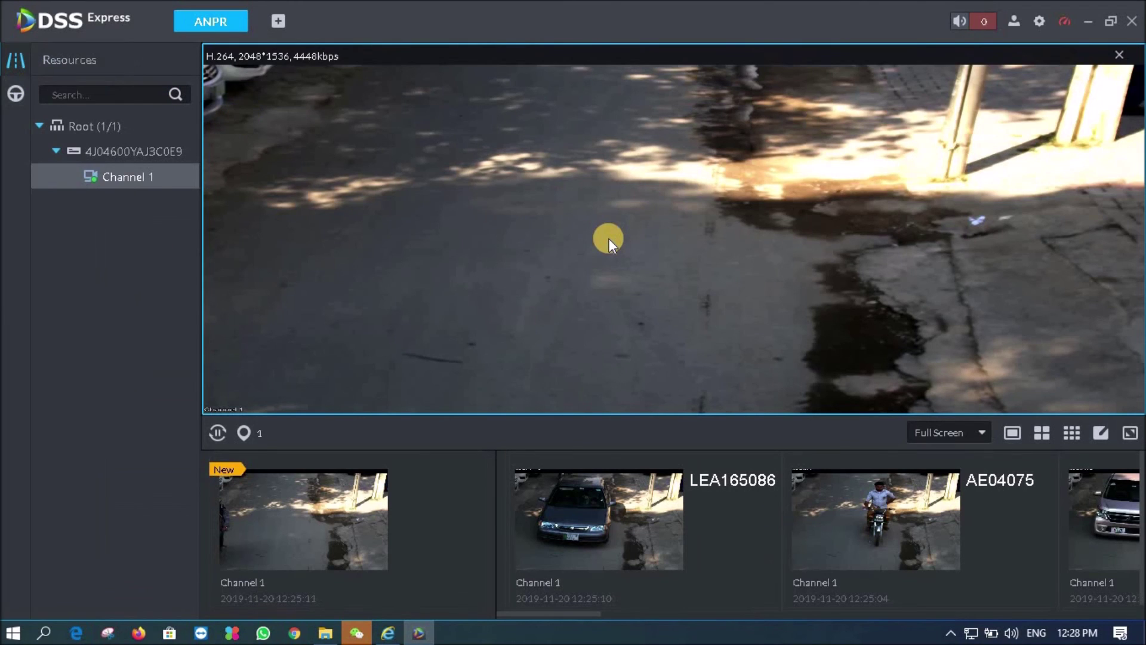